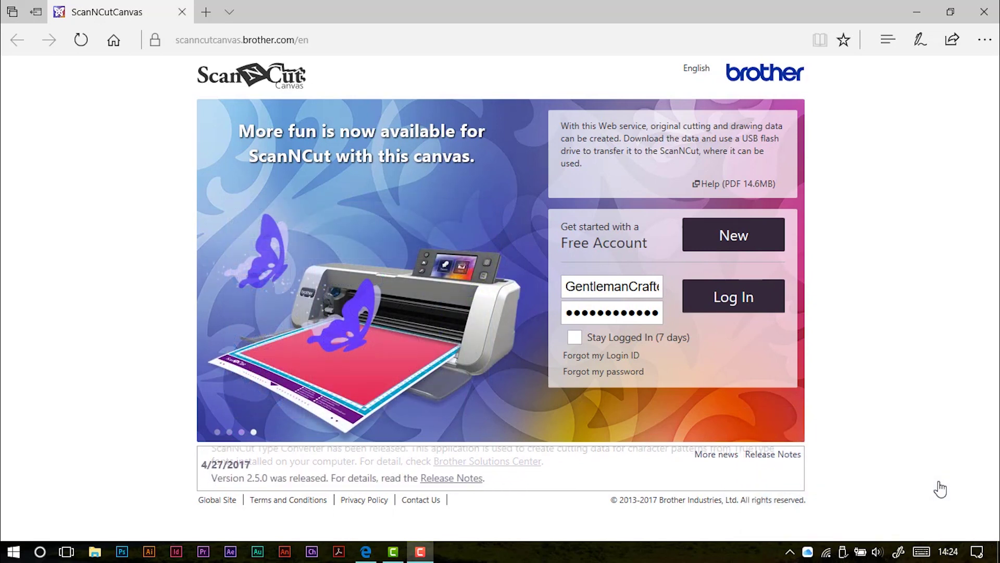
# Log in to ScanNCut Canvas using the saved login ID and password.
pyautogui.click(732, 304)
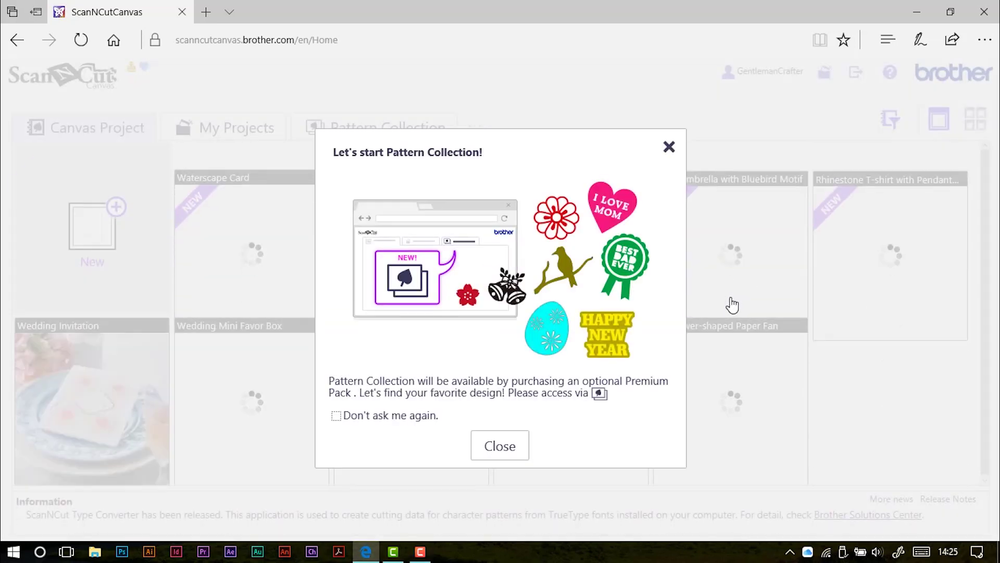
# Dismiss the Pattern Collection welcome dialog and create a New blank project.
pyautogui.click(503, 453)
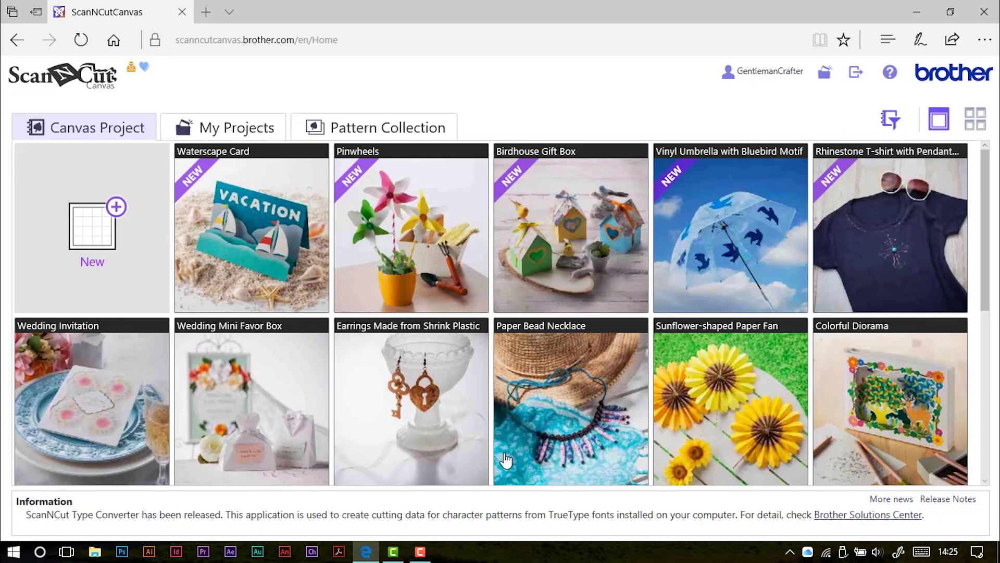
pyautogui.click(98, 239)
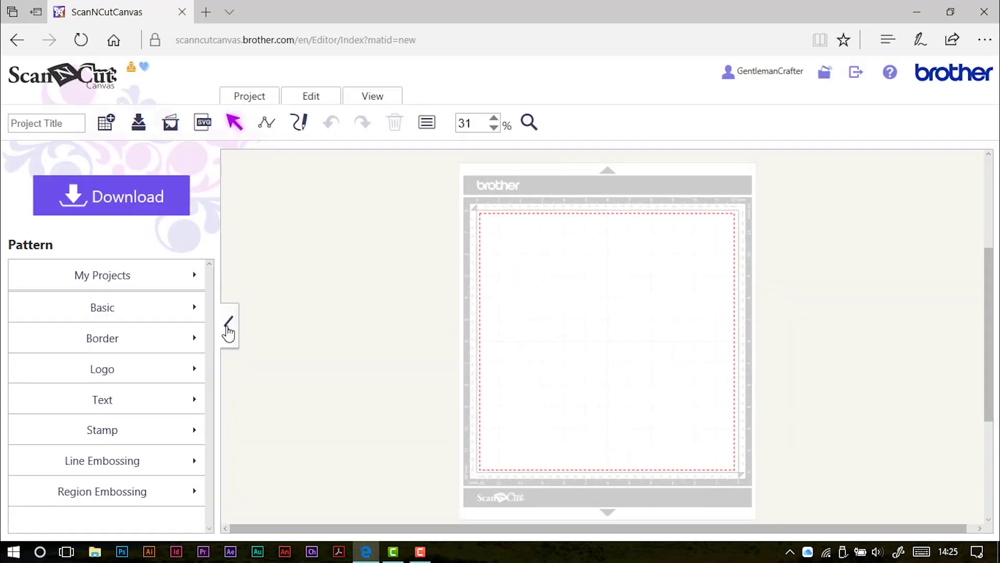
# Collapse the Pattern panel, zoom into the mat's upper-left area, and select the path tool.
pyautogui.click(228, 328)
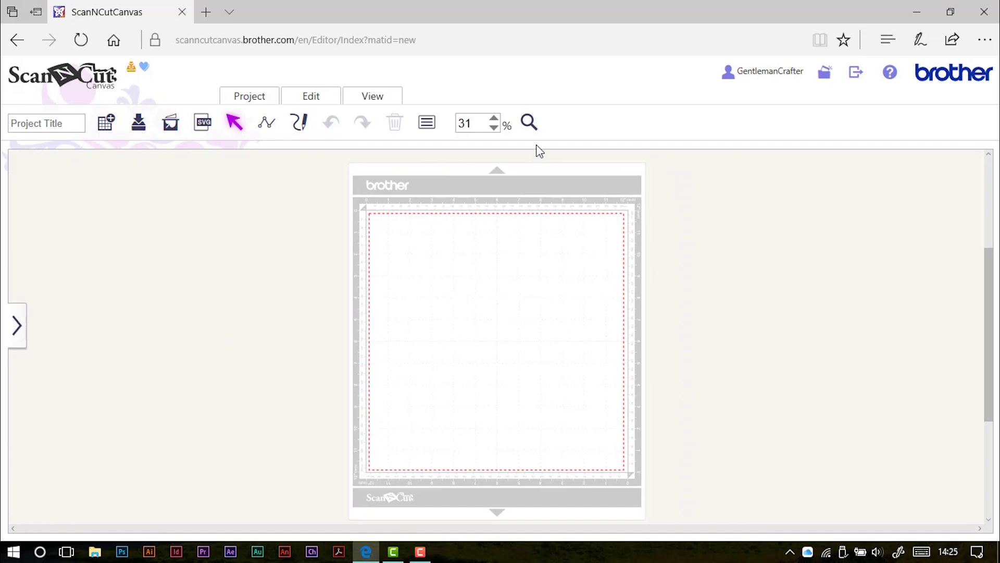
pyautogui.click(533, 126)
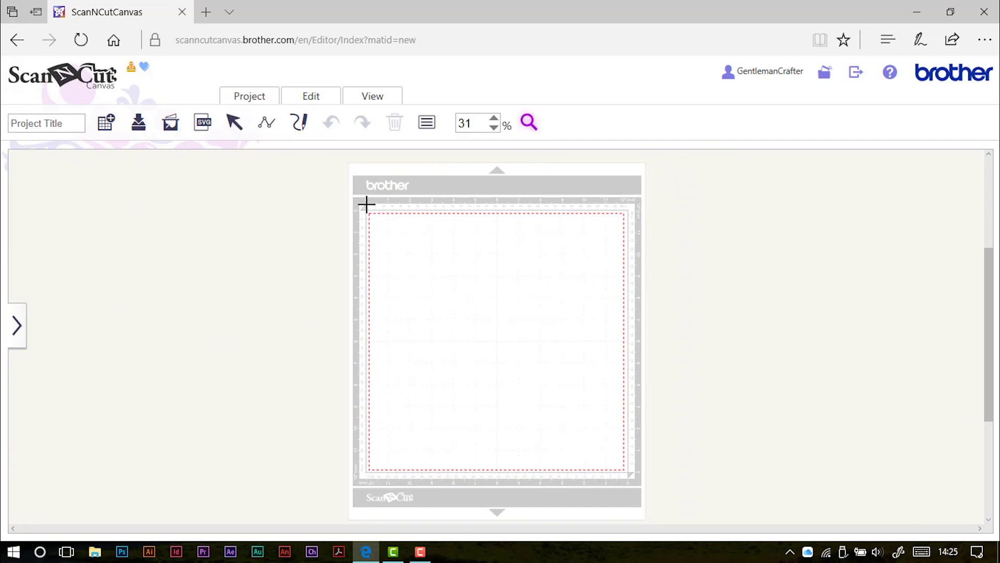
pyautogui.moveTo(365, 210); pyautogui.dragTo(631, 293)
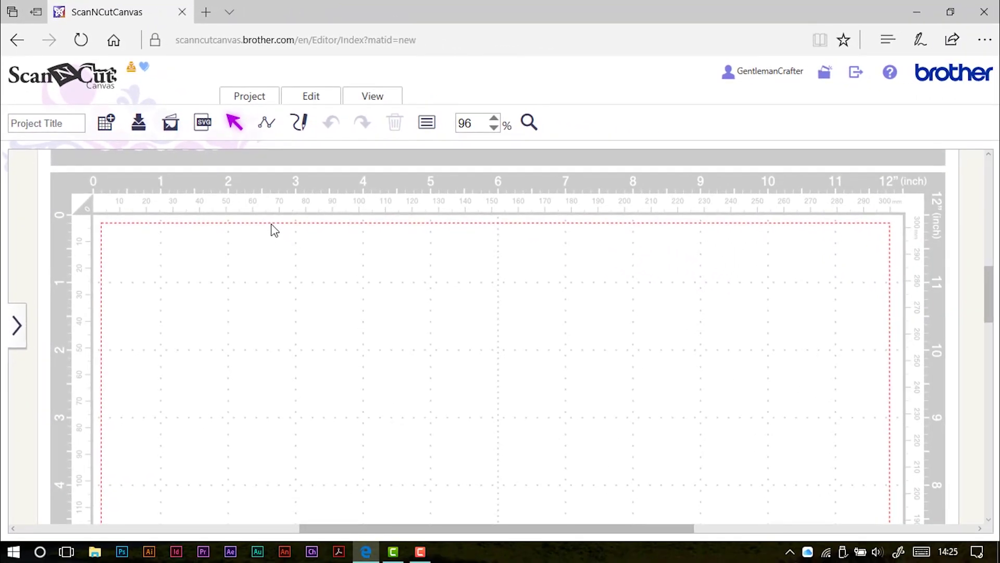
pyautogui.press('p')
# Draw a zigzag path of corner points, finishing with a double-click at the last point.
pyautogui.click(230, 284)
pyautogui.click(295, 339)
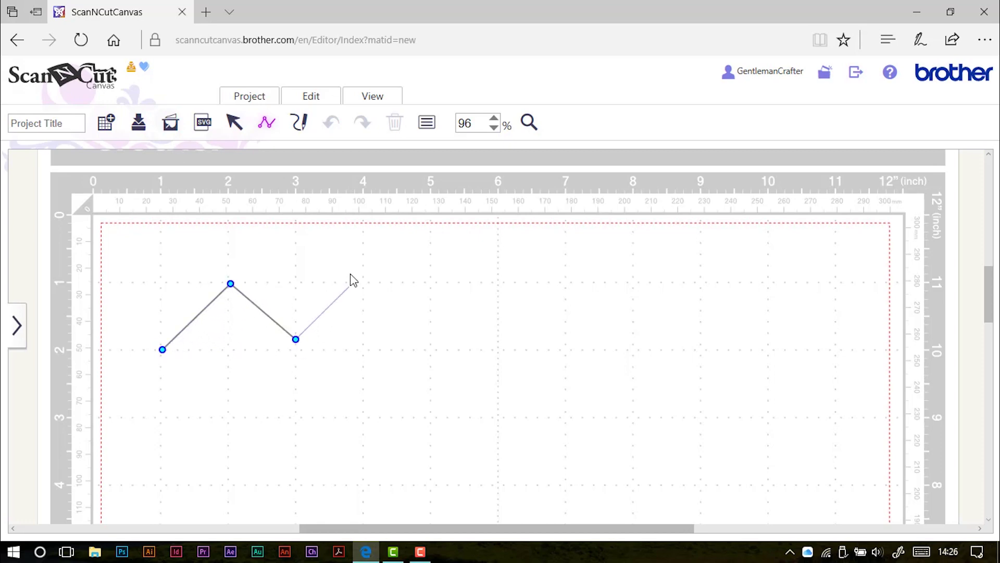
pyautogui.click(335, 250)
pyautogui.click(470, 258)
pyautogui.click(505, 320)
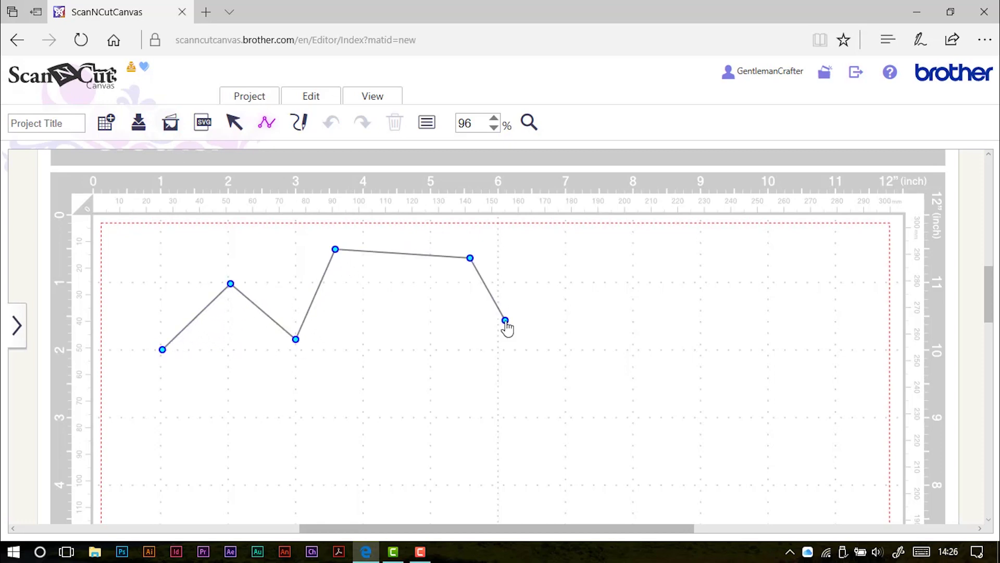
pyautogui.click(515, 388)
pyautogui.click(452, 428)
pyautogui.click(393, 342)
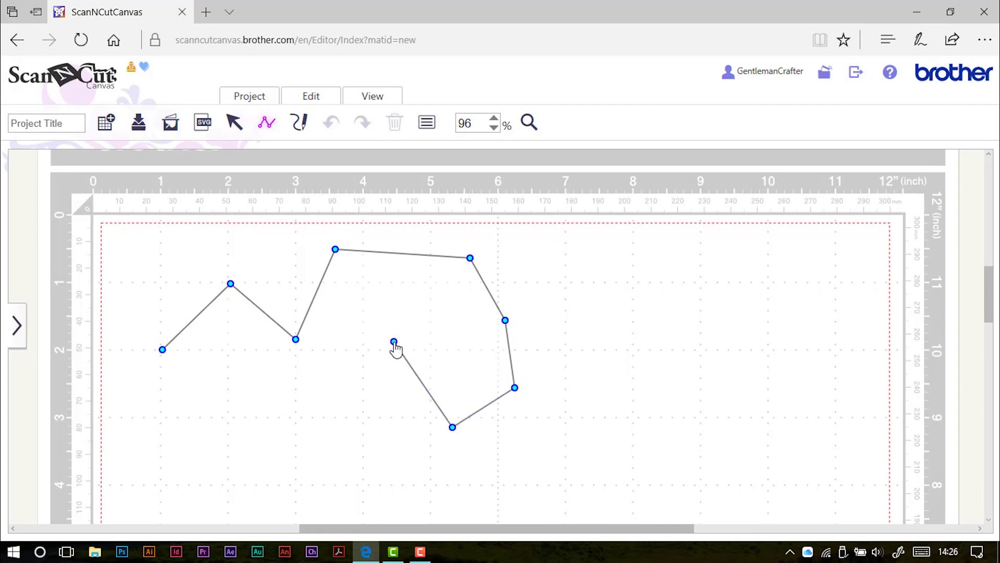
pyautogui.click(348, 358)
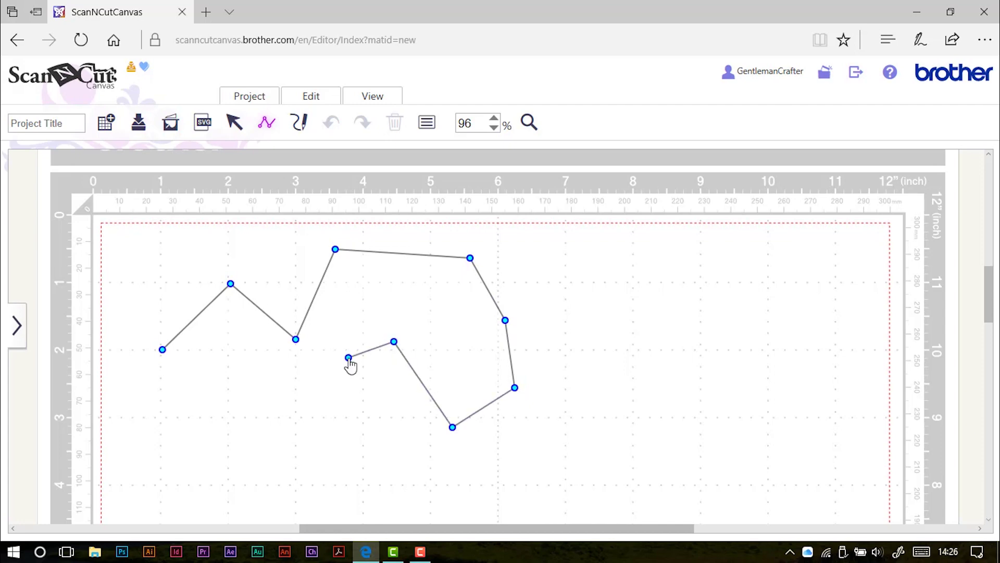
pyautogui.doubleClick(276, 436)
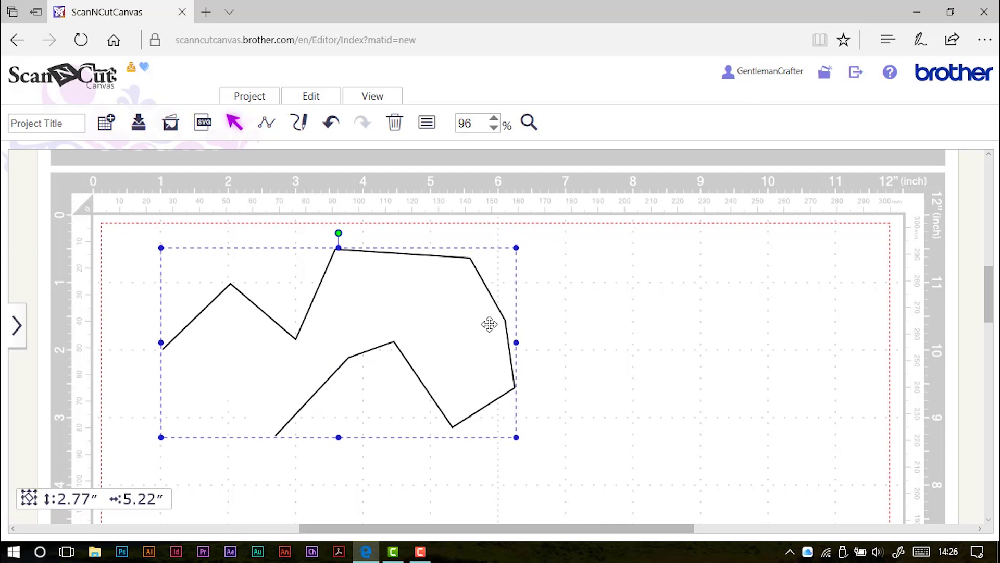
# Close the outline into an eleven-point shape, shrink it slightly and rotate it to a tilt.
pyautogui.doubleClick(353, 355)
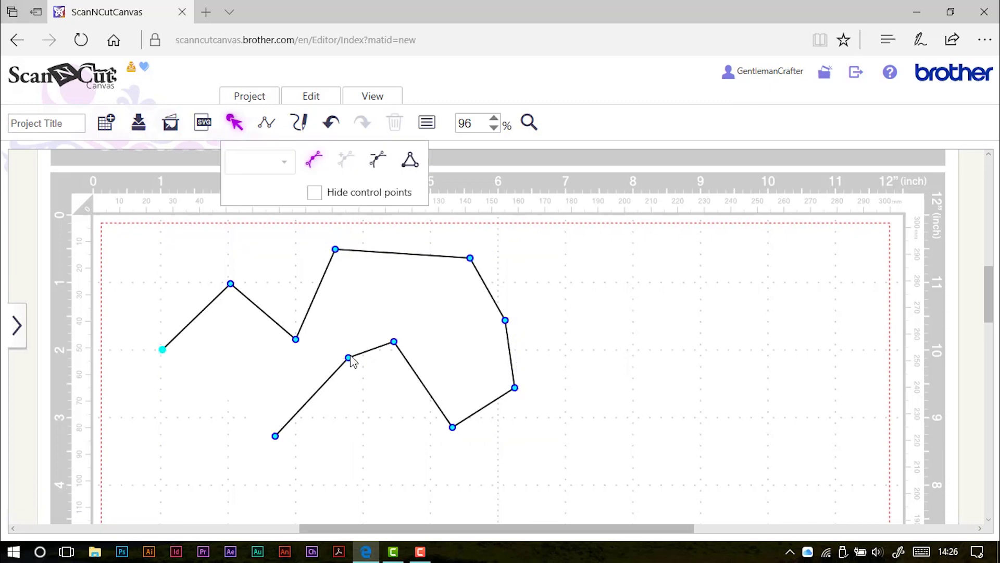
pyautogui.click(410, 162)
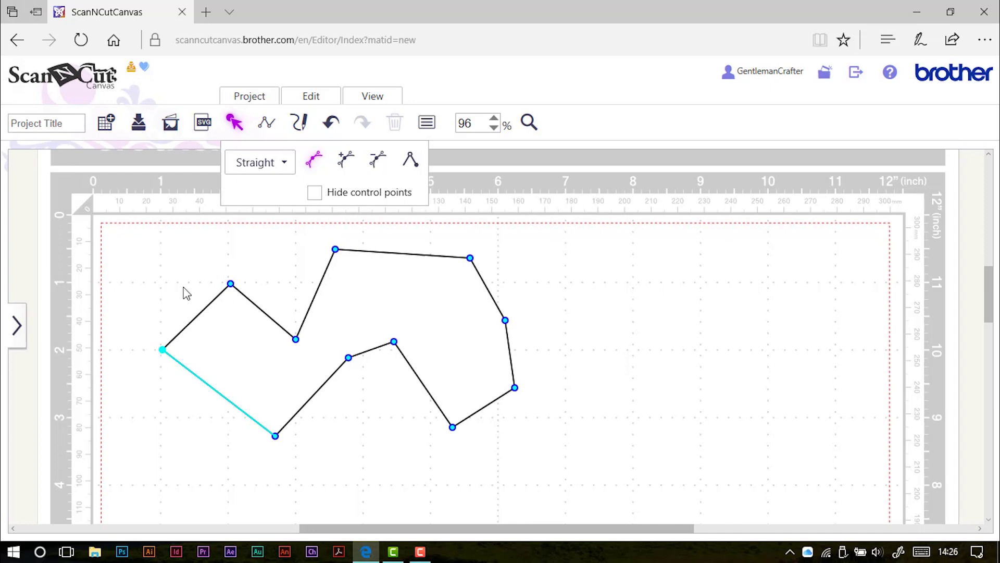
pyautogui.click(188, 297)
pyautogui.click(205, 313)
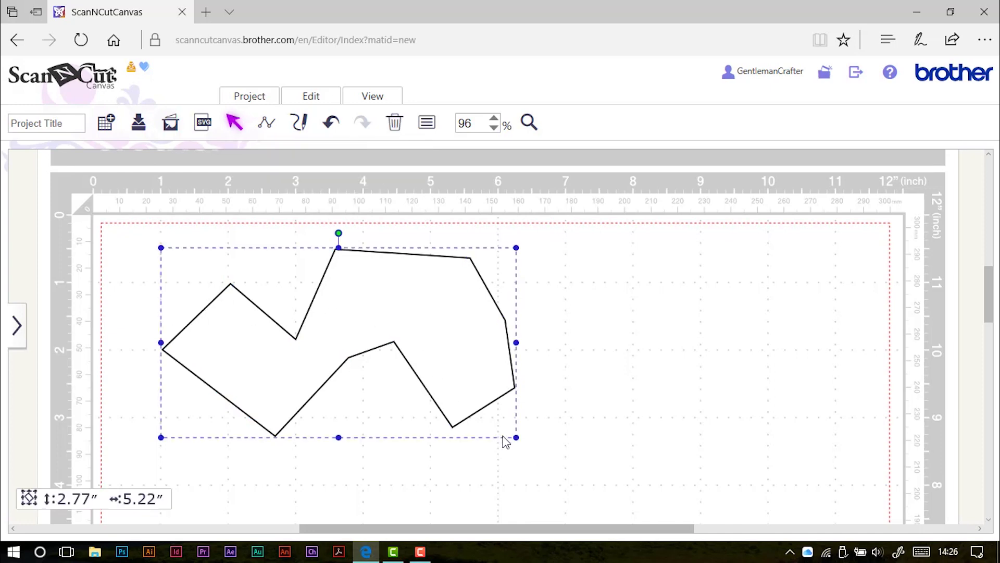
pyautogui.moveTo(516, 436)
pyautogui.mouseDown()
pyautogui.moveTo(465, 409)
pyautogui.moveTo(508, 433)
pyautogui.mouseUp()
pyautogui.moveTo(336, 232); pyautogui.dragTo(317, 255)
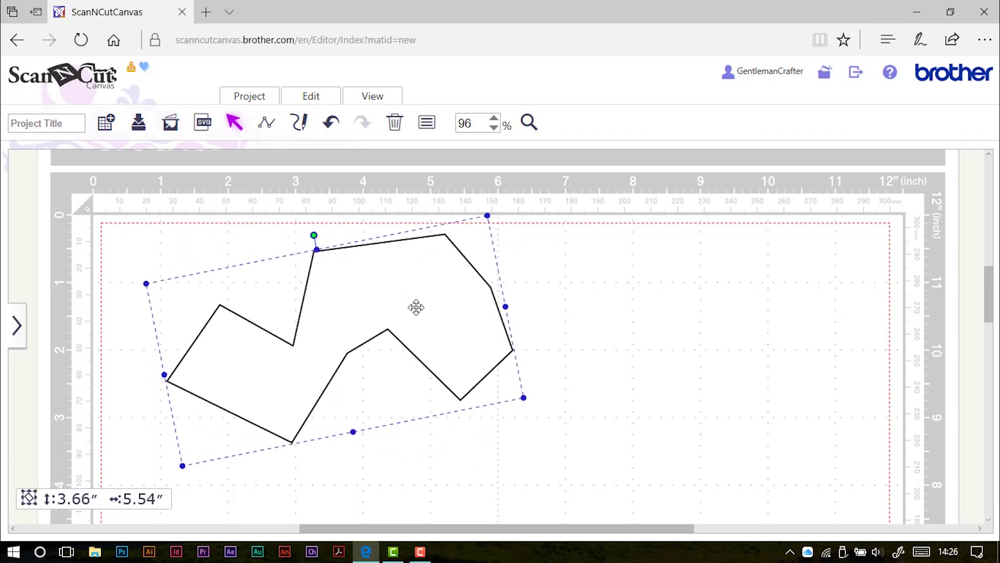
# Change the edge leaving the inner notch to a Curve and bend it into an S.
pyautogui.doubleClick(390, 336)
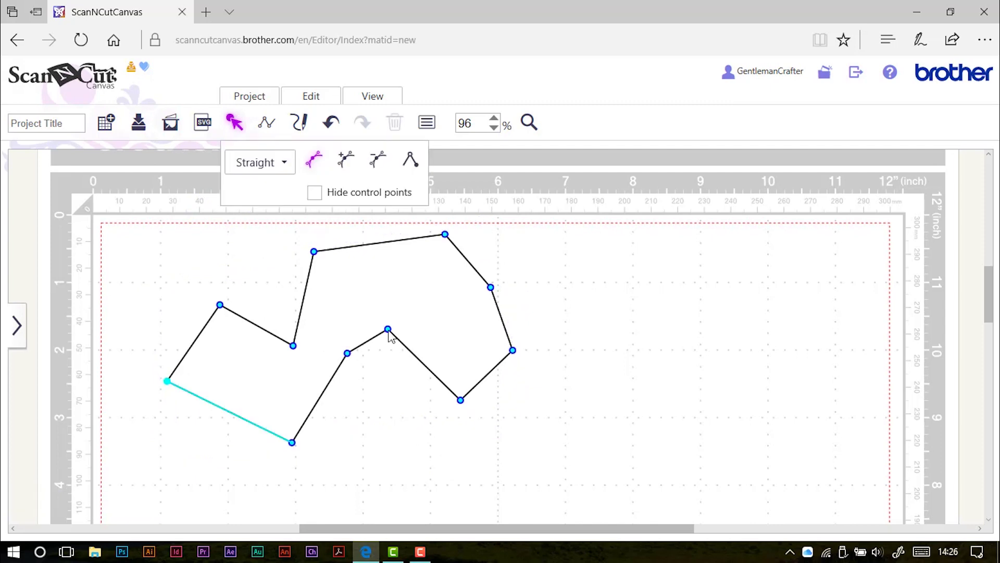
pyautogui.click(389, 331)
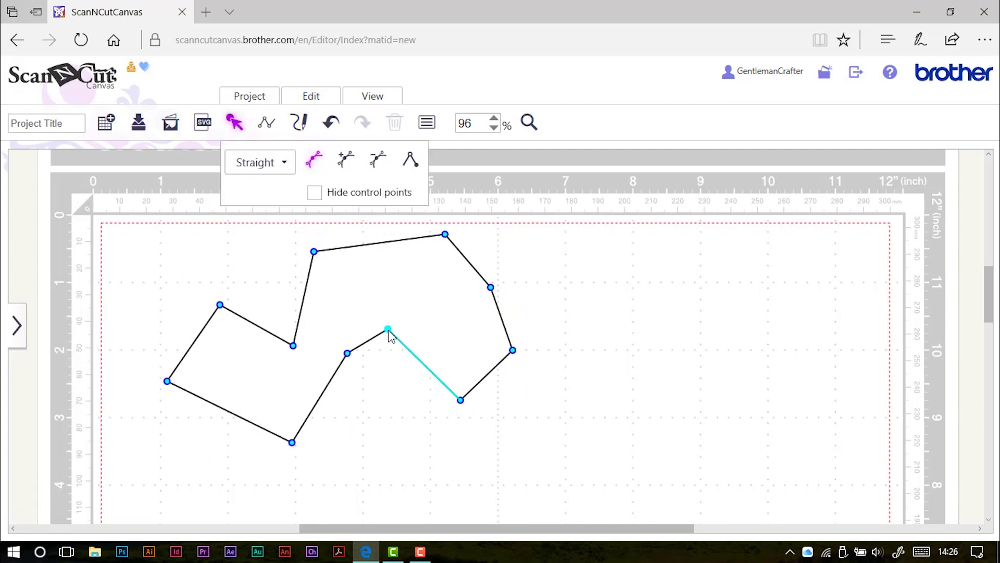
pyautogui.click(265, 166)
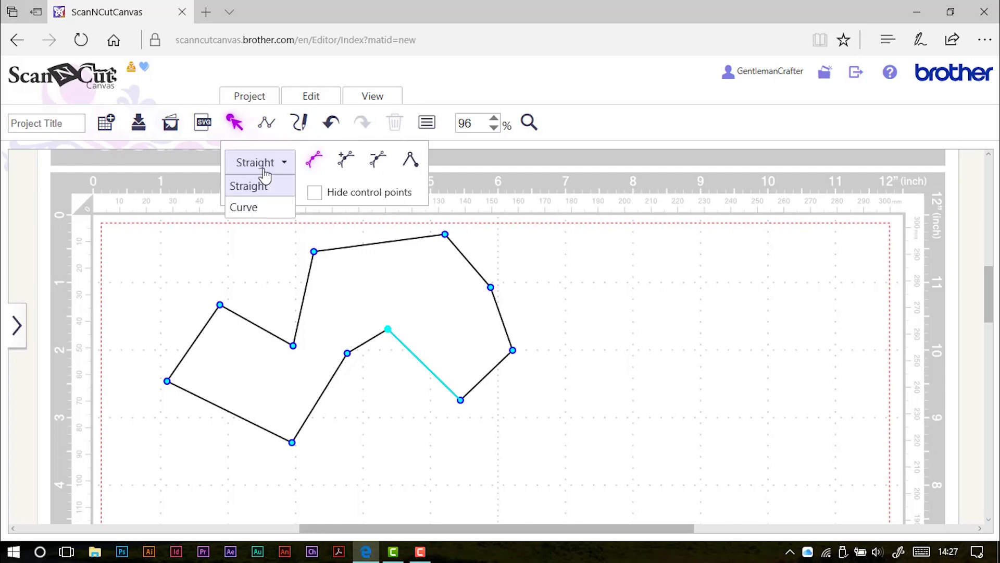
pyautogui.click(259, 213)
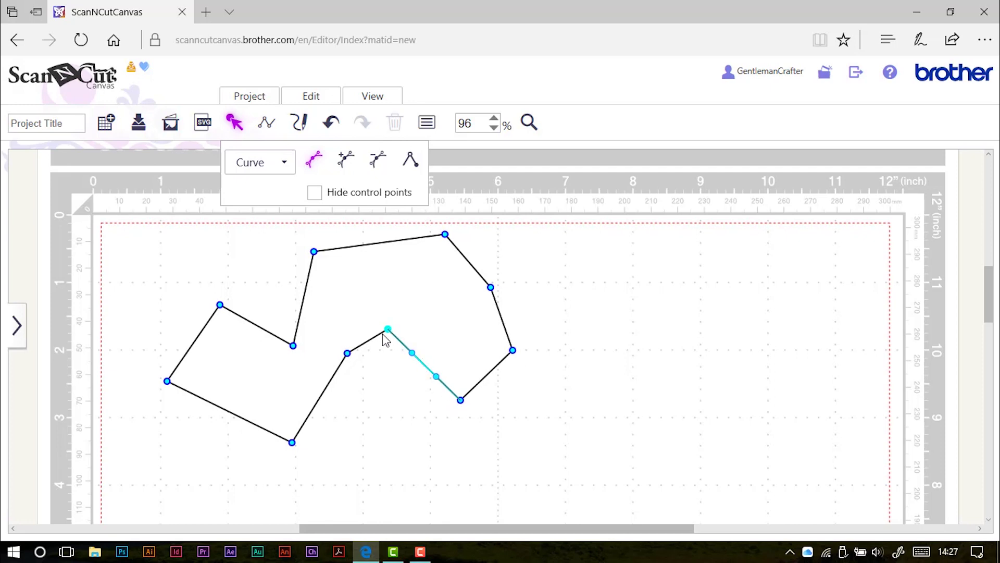
pyautogui.moveTo(412, 353); pyautogui.dragTo(426, 312)
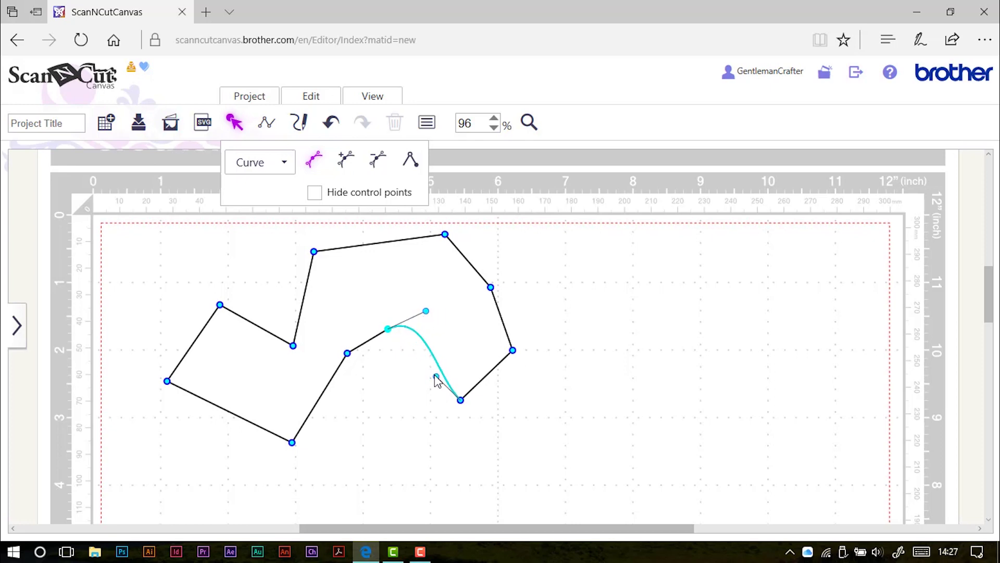
pyautogui.moveTo(436, 376); pyautogui.dragTo(398, 425)
# Change the neighbouring edge to a Curve and reshape its bend and inner point smoothly.
pyautogui.click(352, 350)
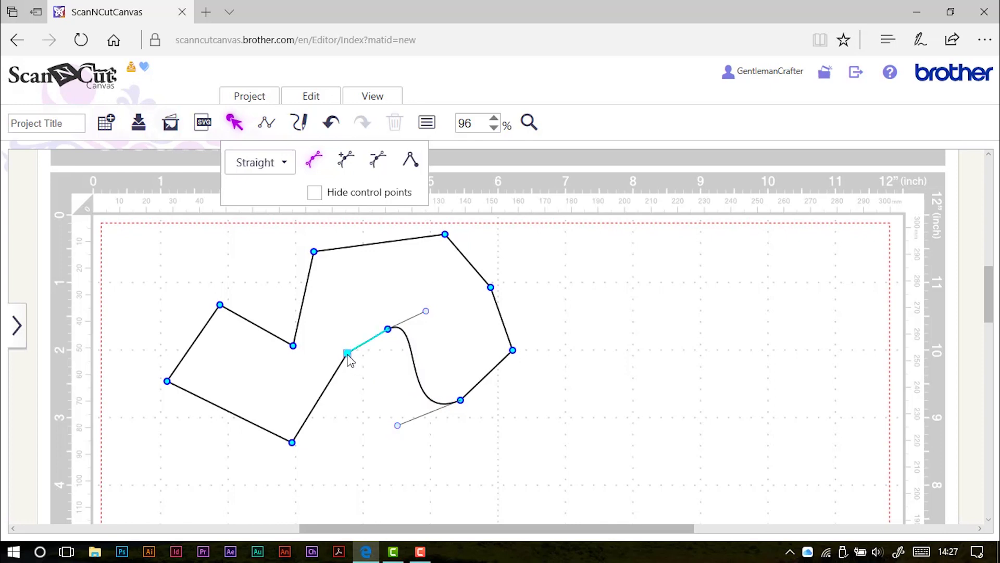
pyautogui.click(276, 162)
pyautogui.click(278, 207)
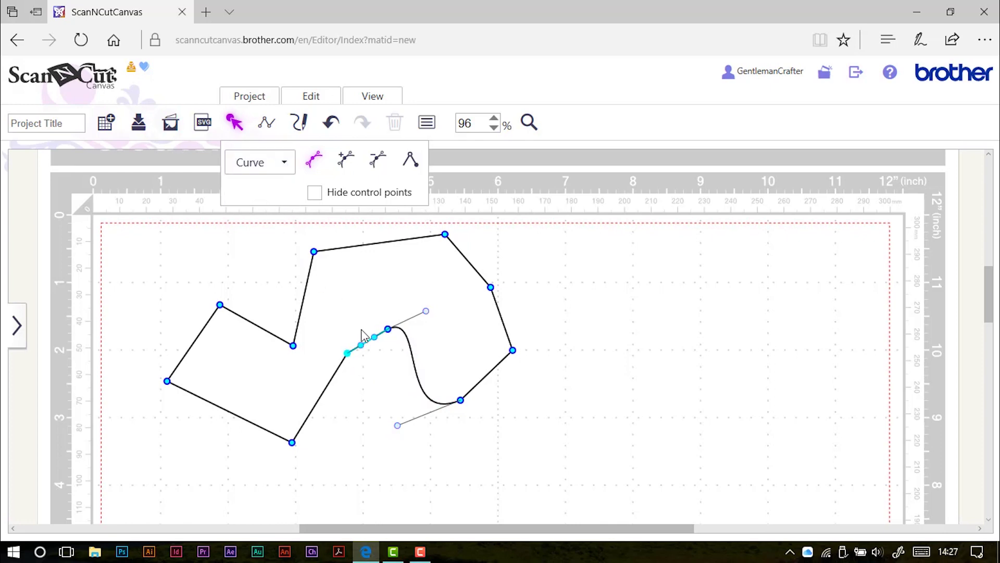
pyautogui.moveTo(362, 346); pyautogui.dragTo(460, 306)
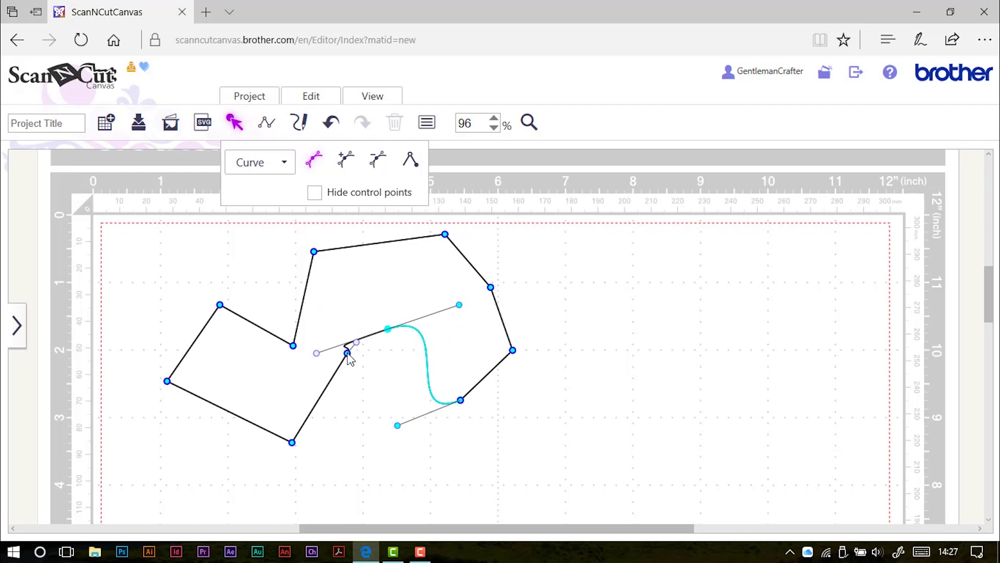
pyautogui.moveTo(347, 355); pyautogui.dragTo(342, 415)
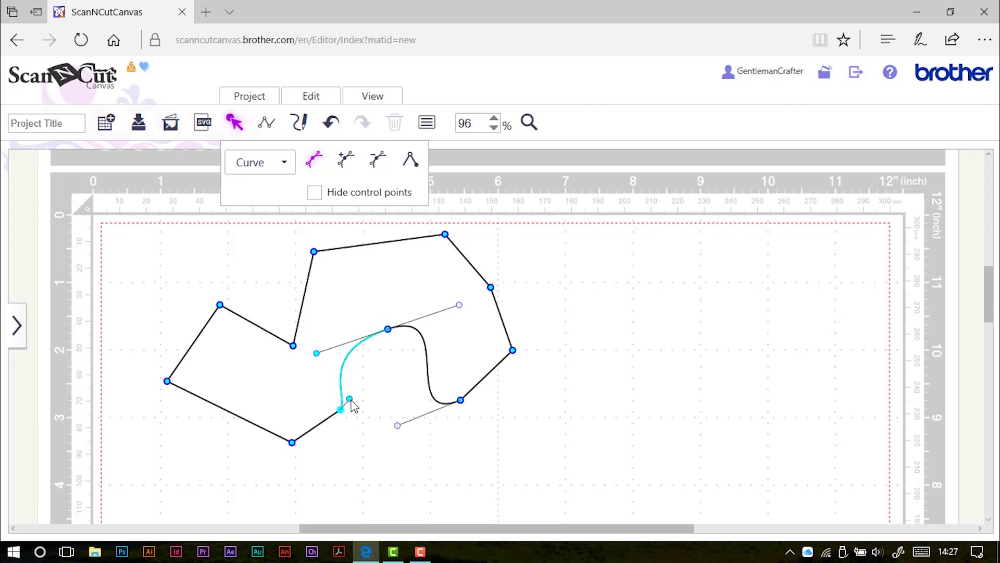
pyautogui.moveTo(351, 399); pyautogui.dragTo(374, 388)
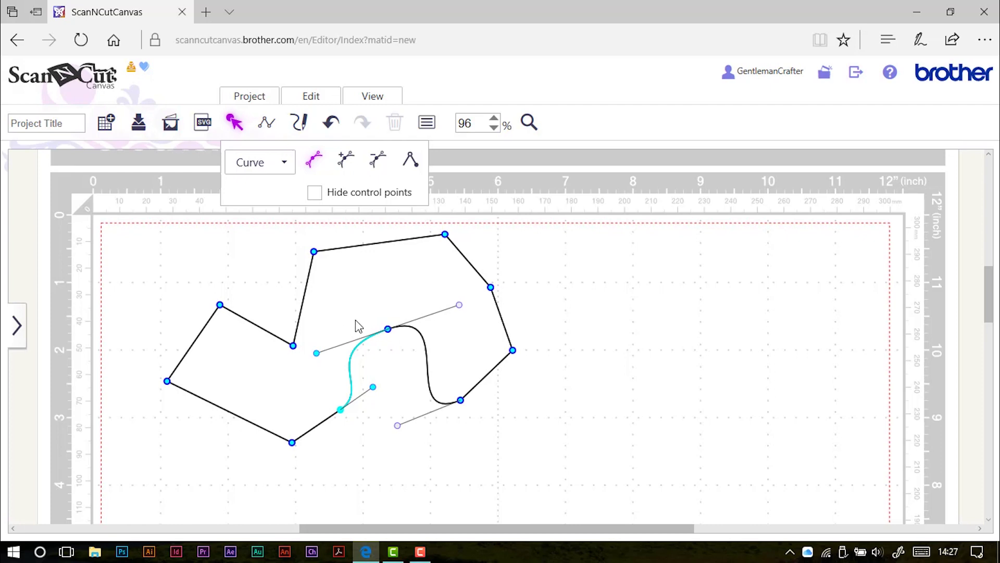
# Toggle Hide control points on and back off so the curve handles show again.
pyautogui.click(315, 193)
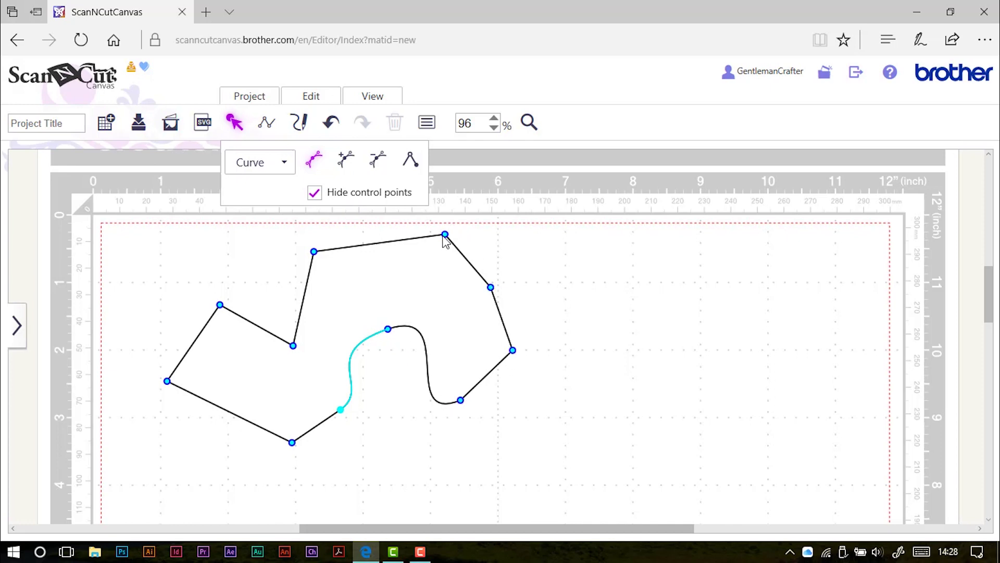
pyautogui.click(315, 193)
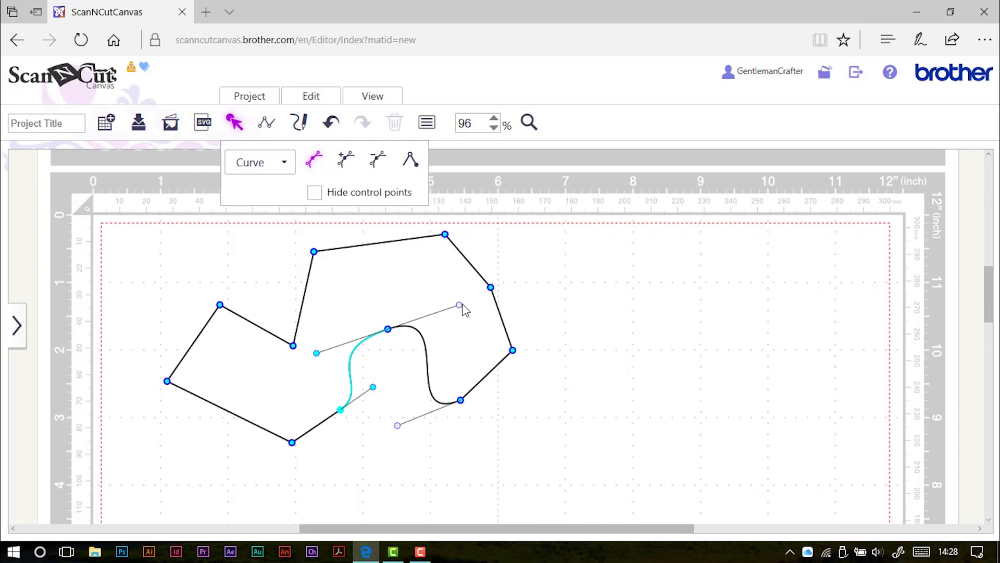
# Exit point editing and delete the curved S-wave shape.
pyautogui.click(587, 311)
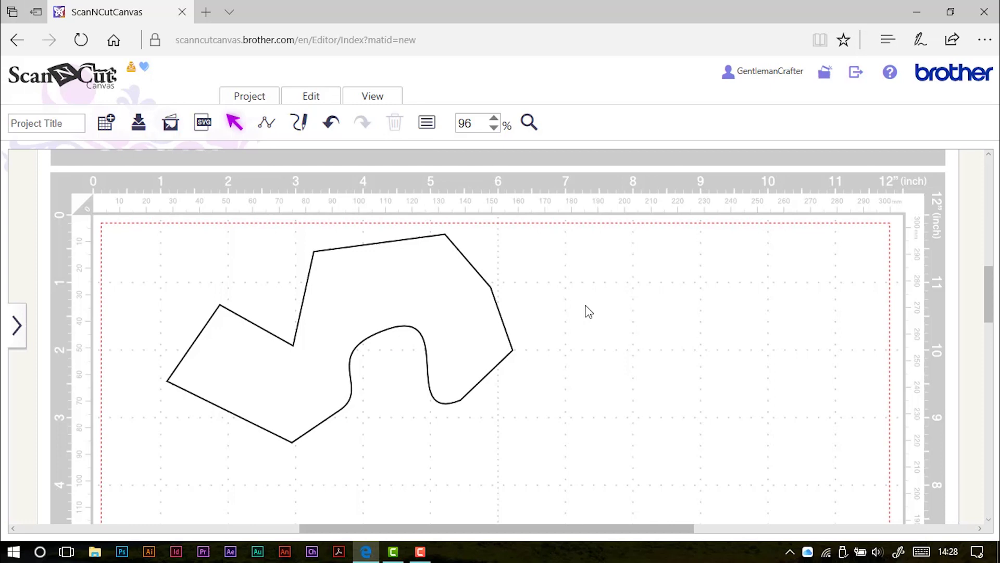
pyautogui.click(447, 253)
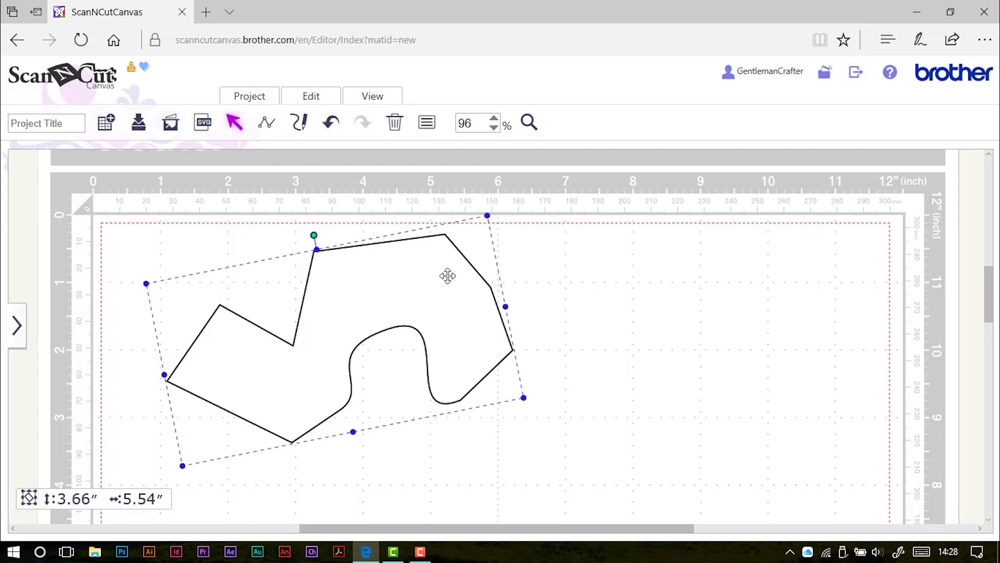
pyautogui.press('Delete')
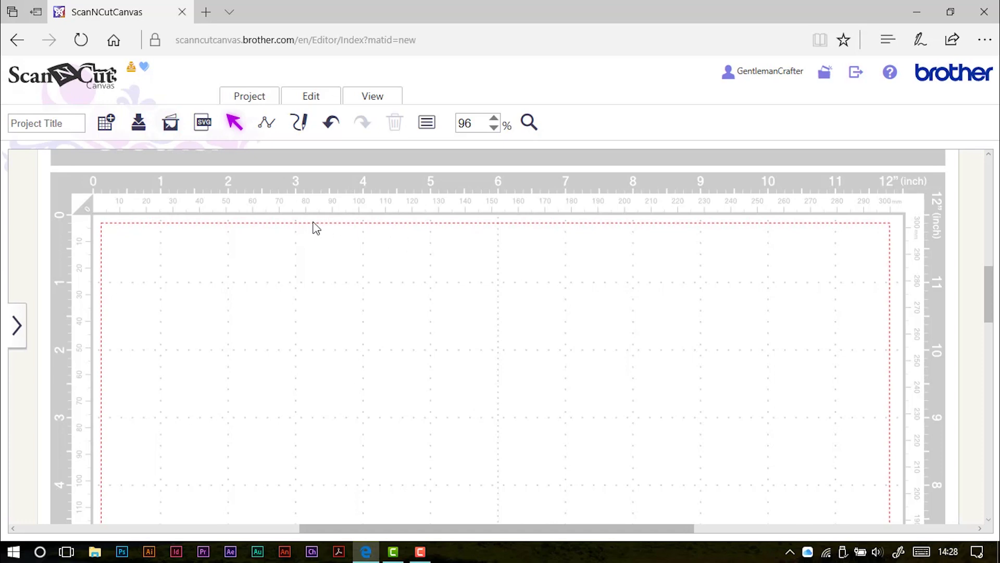
# Draw a closed six-point outline with a pointed left end, 4.01″ wide by 2.01″ tall.
pyautogui.press('a')
pyautogui.click(159, 348)
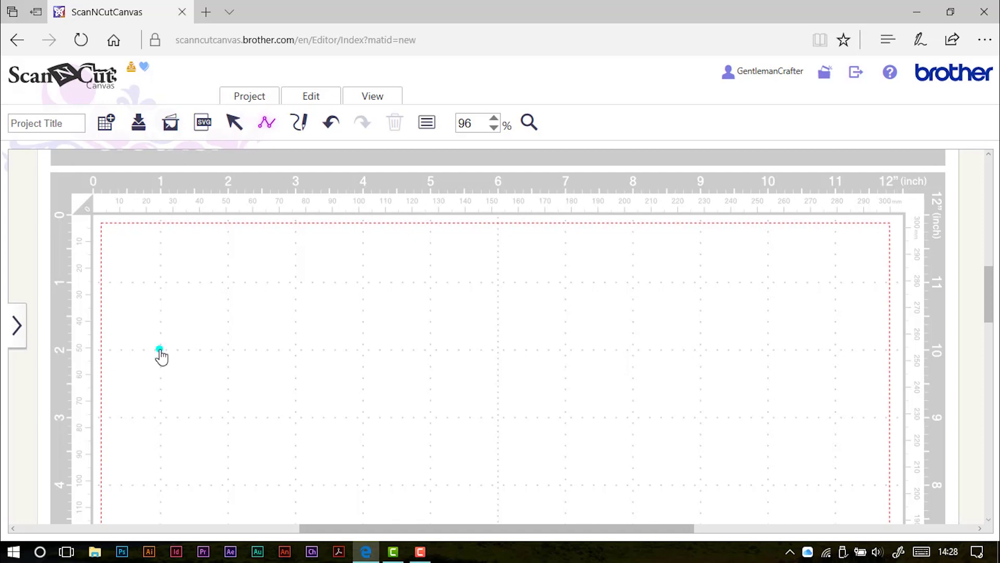
pyautogui.click(294, 282)
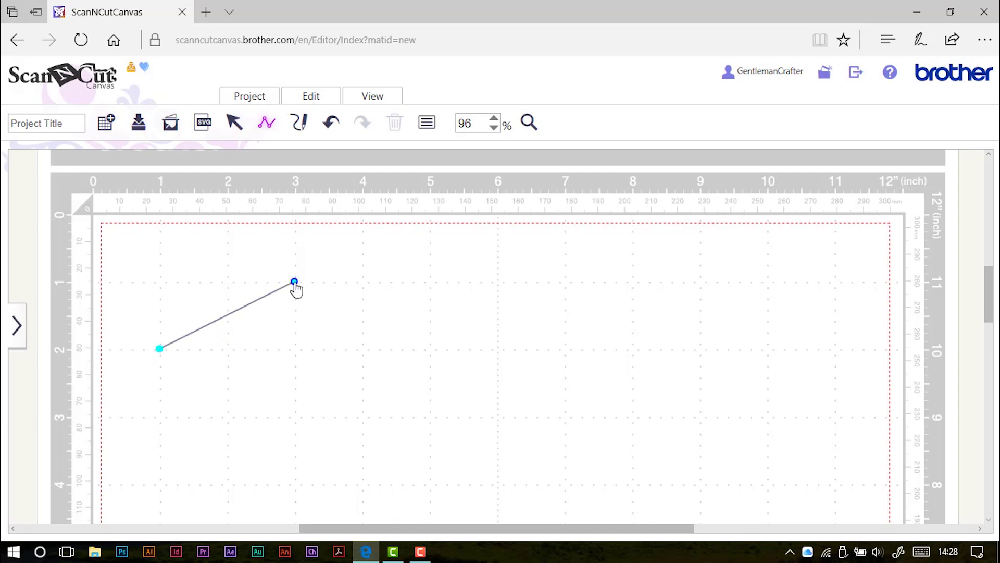
pyautogui.click(362, 282)
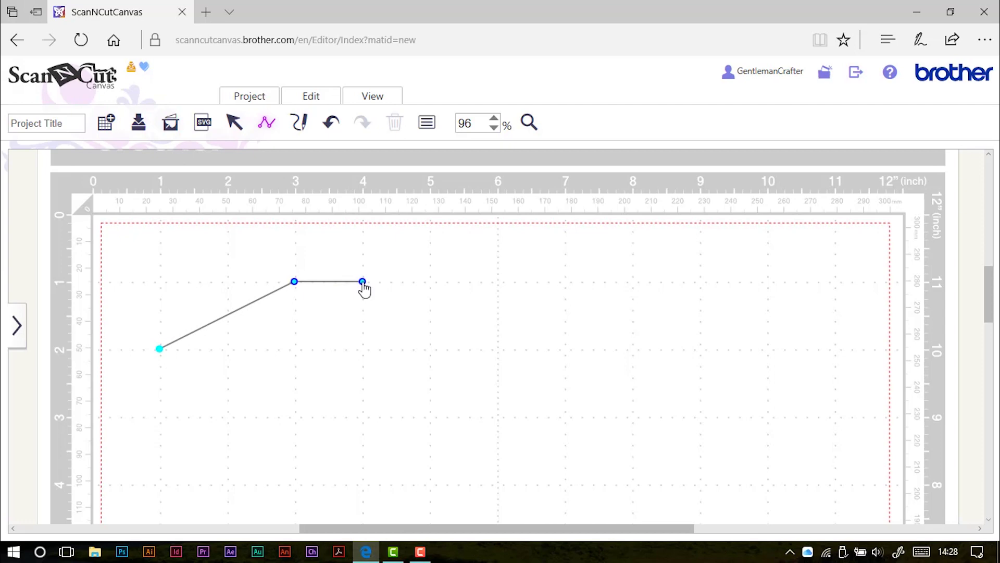
pyautogui.click(431, 349)
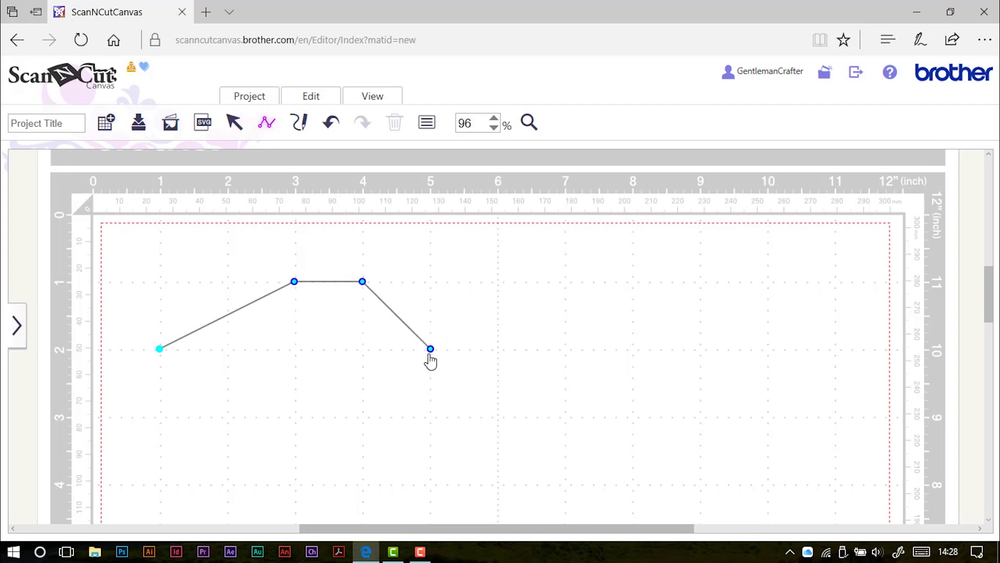
pyautogui.click(363, 417)
pyautogui.click(294, 416)
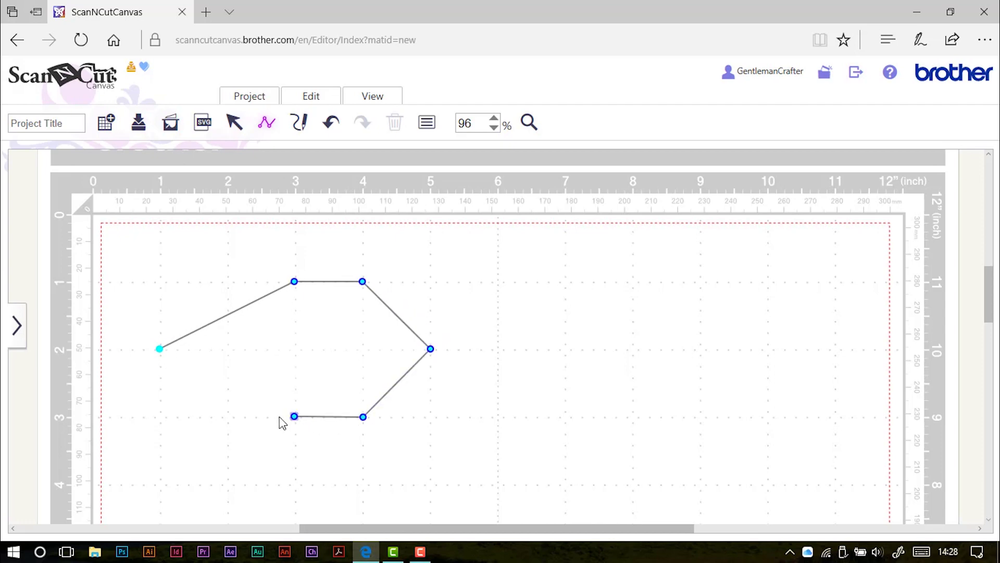
pyautogui.click(160, 349)
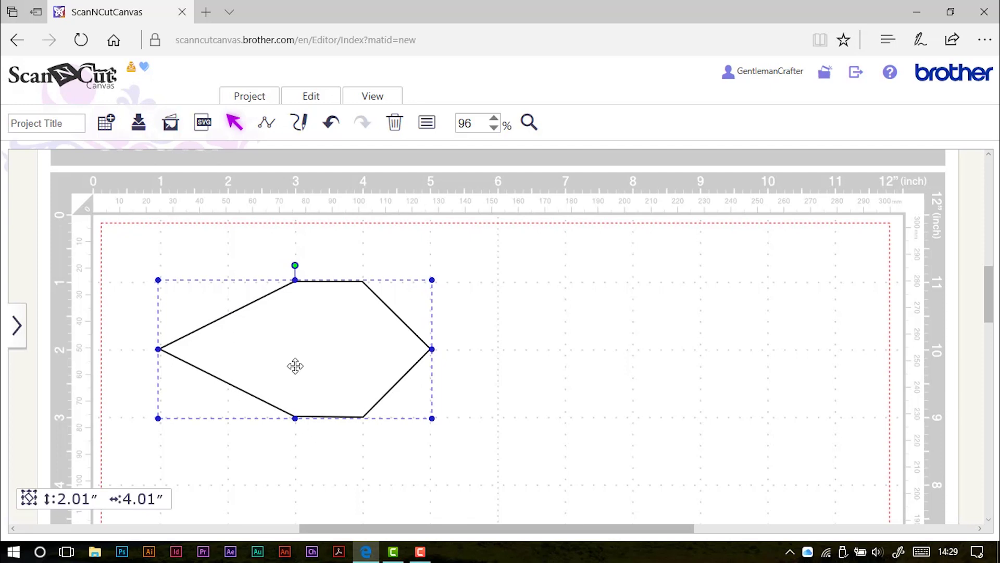
# Curve the hexagon's bottom edge downward to 2.10″ tall and move it to the mat's upper right.
pyautogui.doubleClick(253, 301)
pyautogui.click(296, 416)
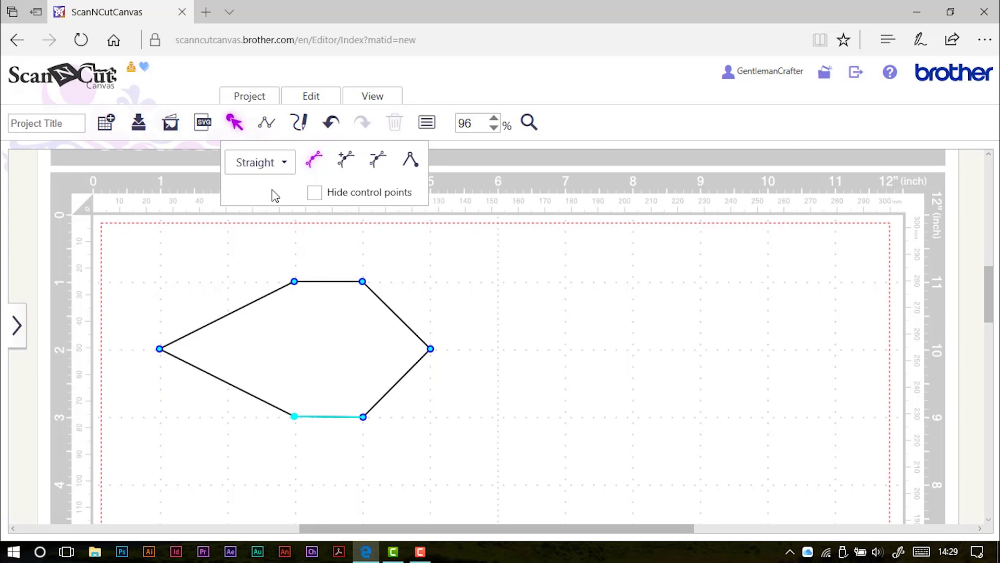
pyautogui.click(279, 168)
pyautogui.click(279, 210)
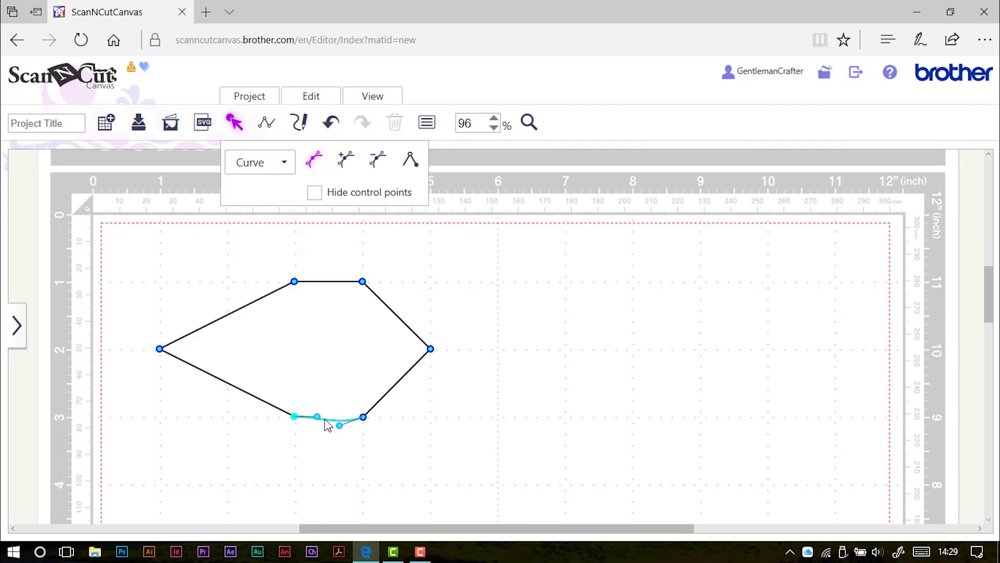
pyautogui.moveTo(318, 417); pyautogui.dragTo(316, 425)
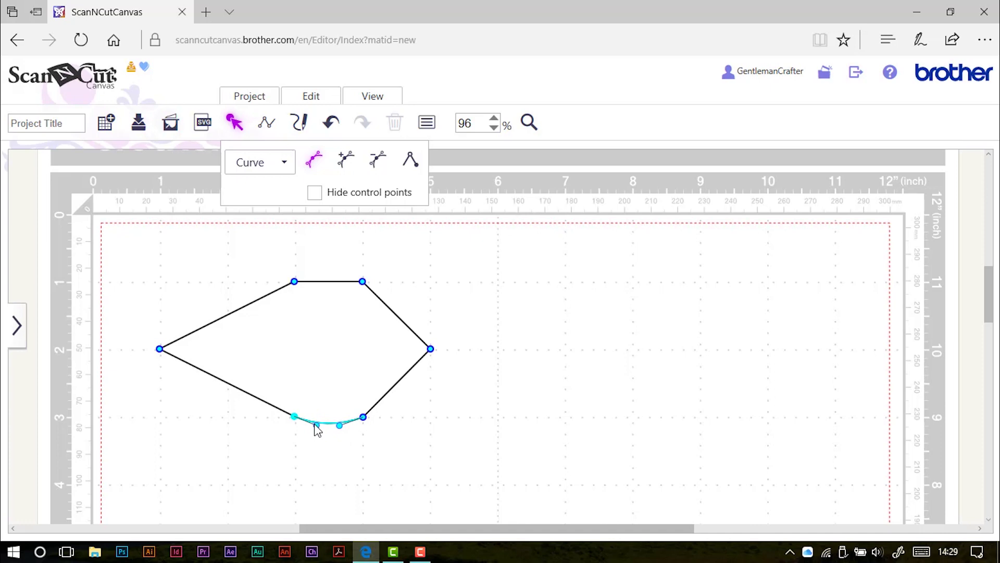
pyautogui.click(455, 452)
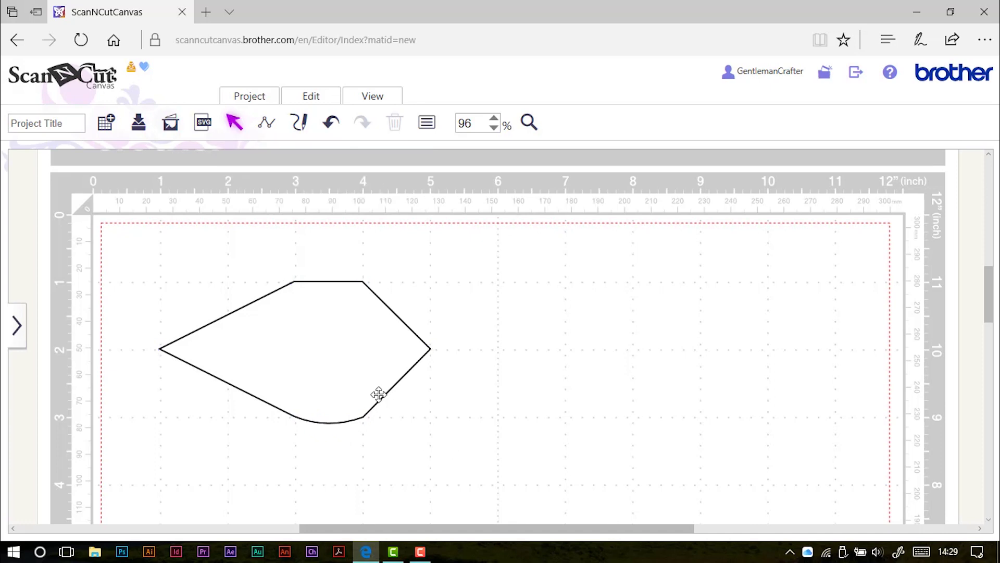
pyautogui.moveTo(379, 394); pyautogui.dragTo(871, 287)
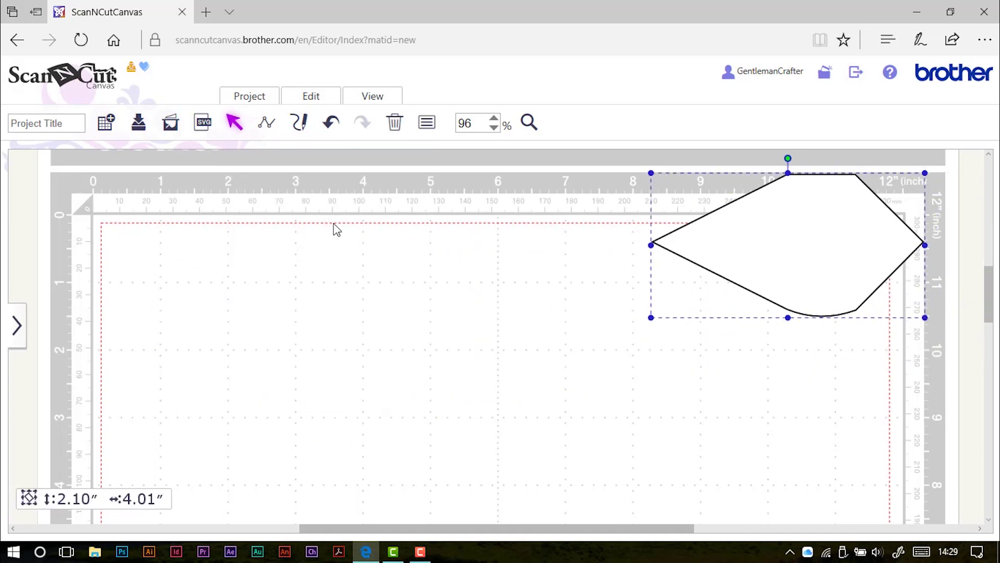
# Draw a closed pointed lens with smoothly curved top and bottom points.
pyautogui.press('e')
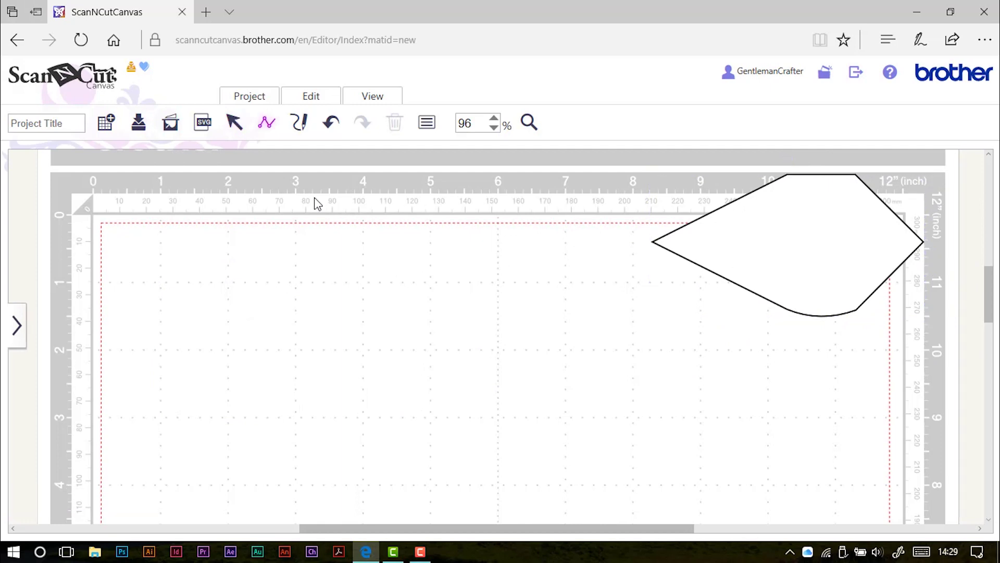
pyautogui.click(159, 349)
pyautogui.moveTo(295, 283); pyautogui.dragTo(363, 282)
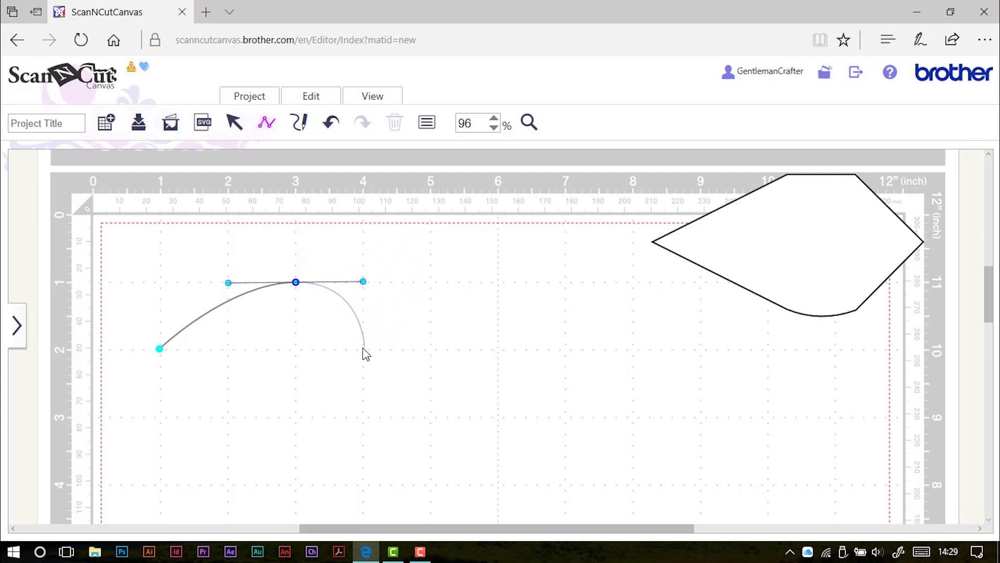
pyautogui.click(431, 349)
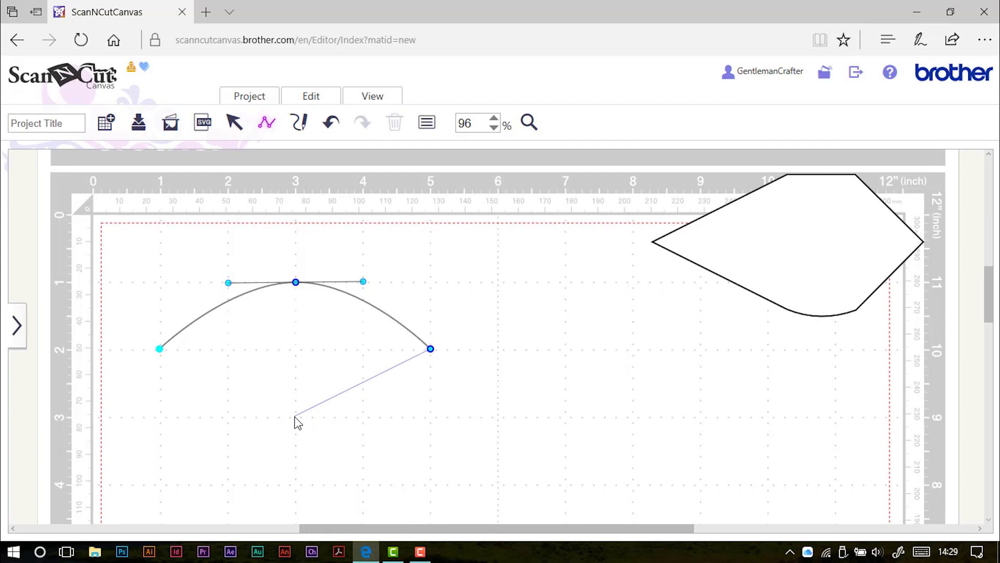
pyautogui.moveTo(295, 416); pyautogui.dragTo(227, 418)
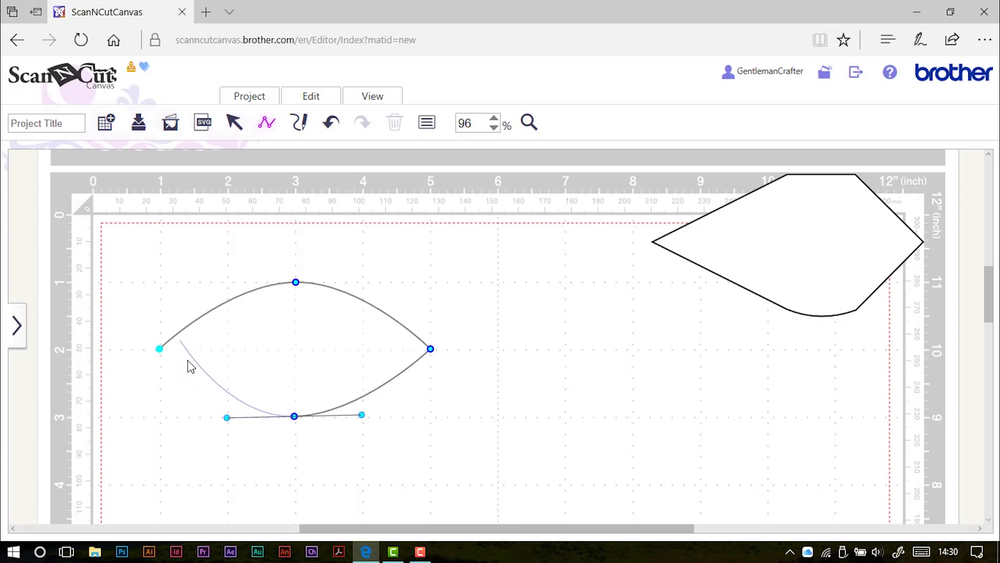
pyautogui.click(160, 348)
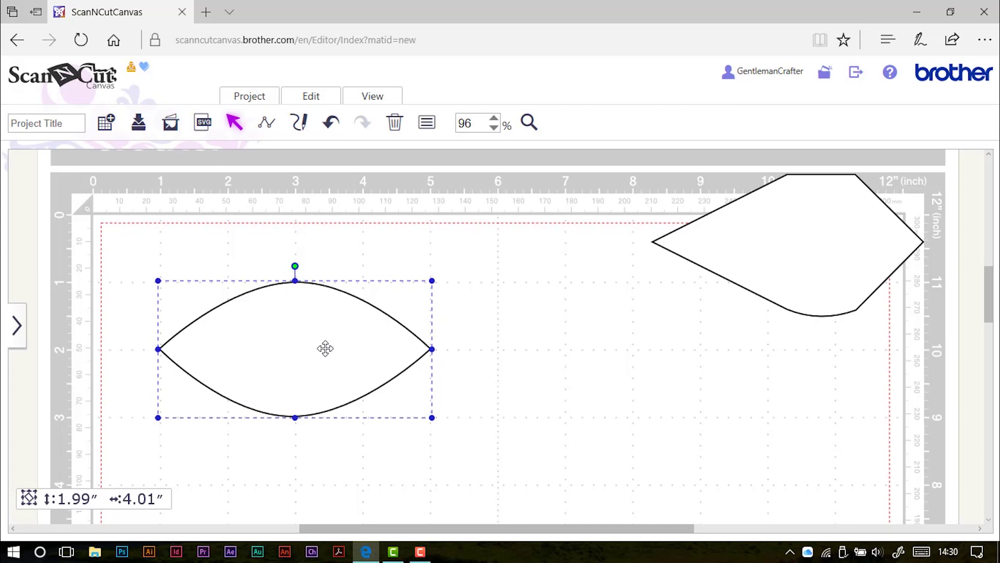
# Resize the lens to 0.91″ by 1.84″ and place it beside the first shape.
pyautogui.doubleClick(415, 335)
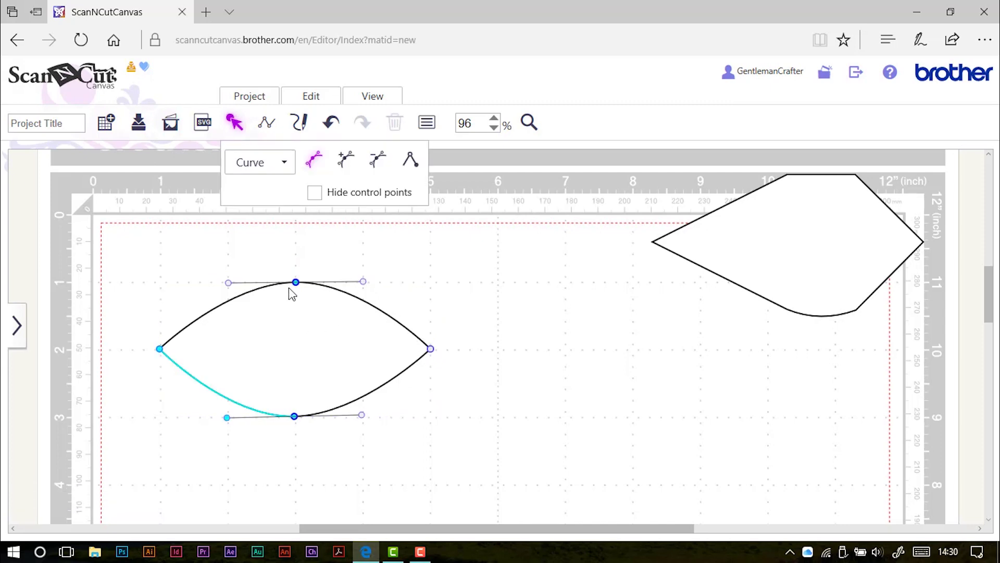
pyautogui.click(431, 318)
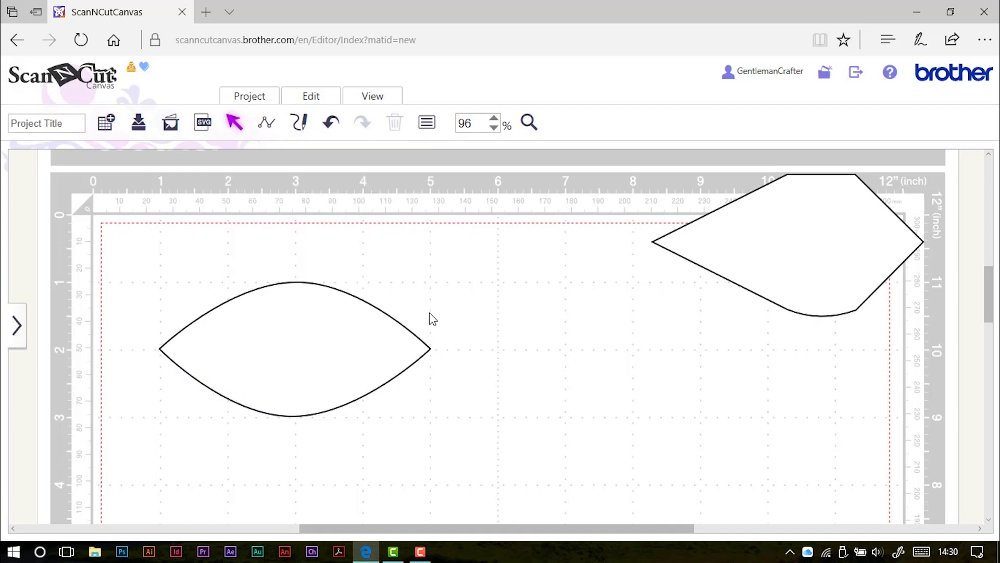
pyautogui.click(270, 342)
pyautogui.moveTo(273, 353); pyautogui.dragTo(533, 205)
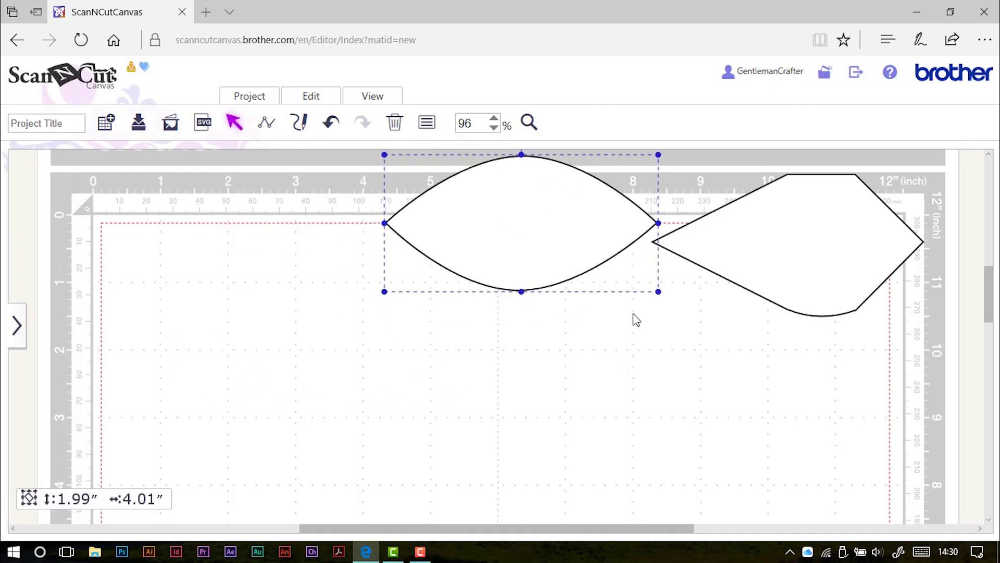
pyautogui.moveTo(658, 290); pyautogui.dragTo(510, 219)
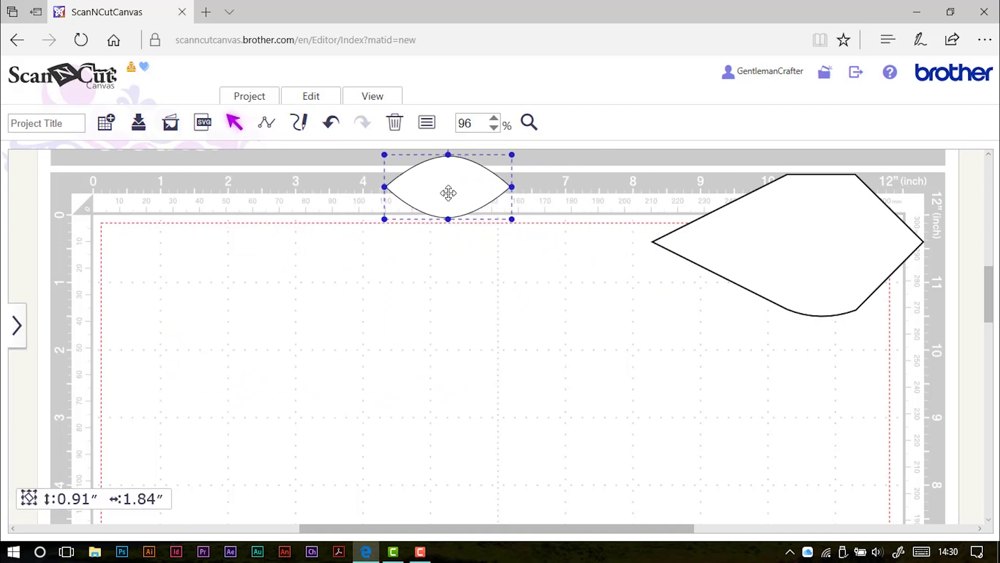
pyautogui.moveTo(448, 197); pyautogui.dragTo(575, 200)
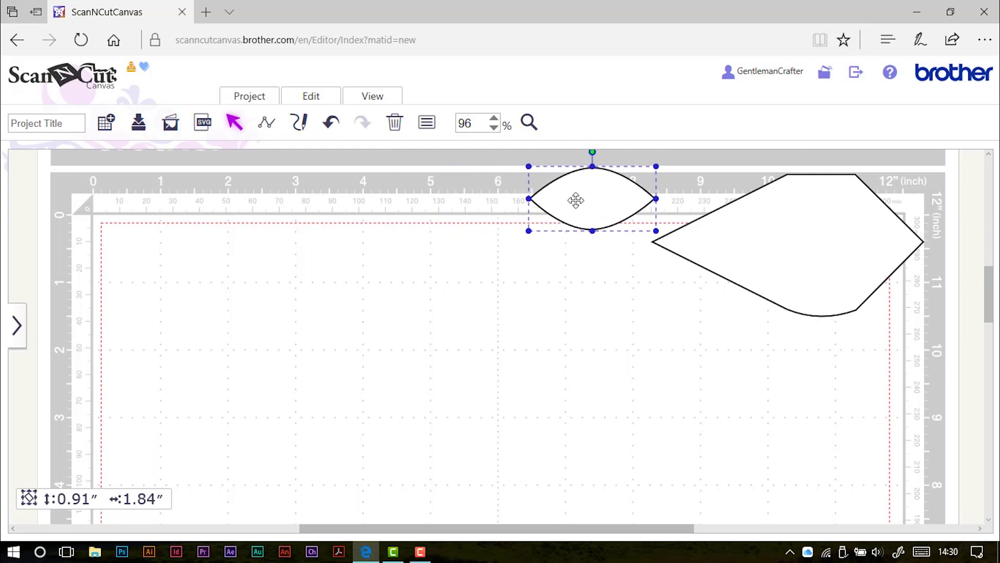
# Draw a curved two-lobed outline with notch points and a rounded right lobe, looping back toward the start.
pyautogui.click(284, 155)
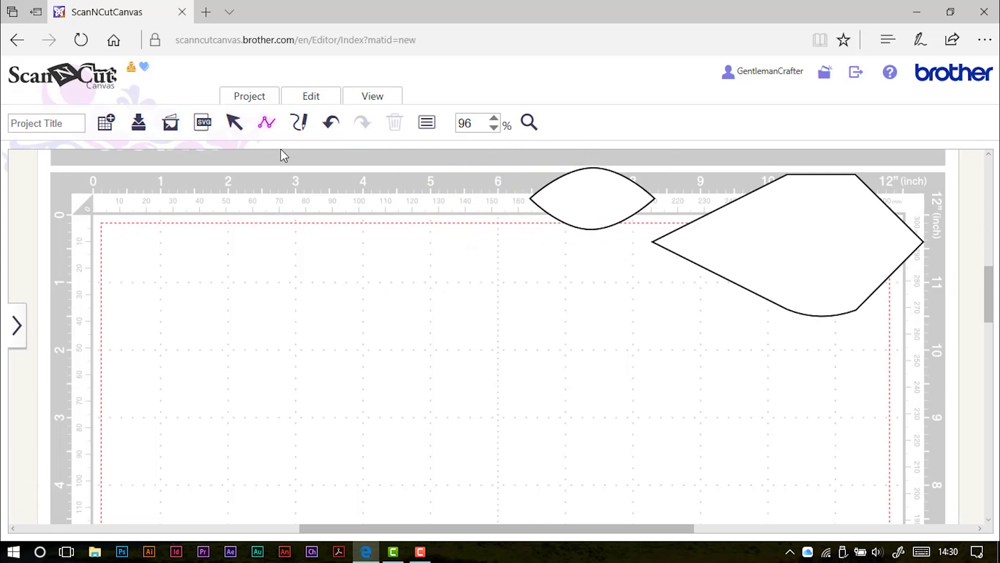
pyautogui.click(161, 349)
pyautogui.moveTo(295, 282); pyautogui.dragTo(364, 283)
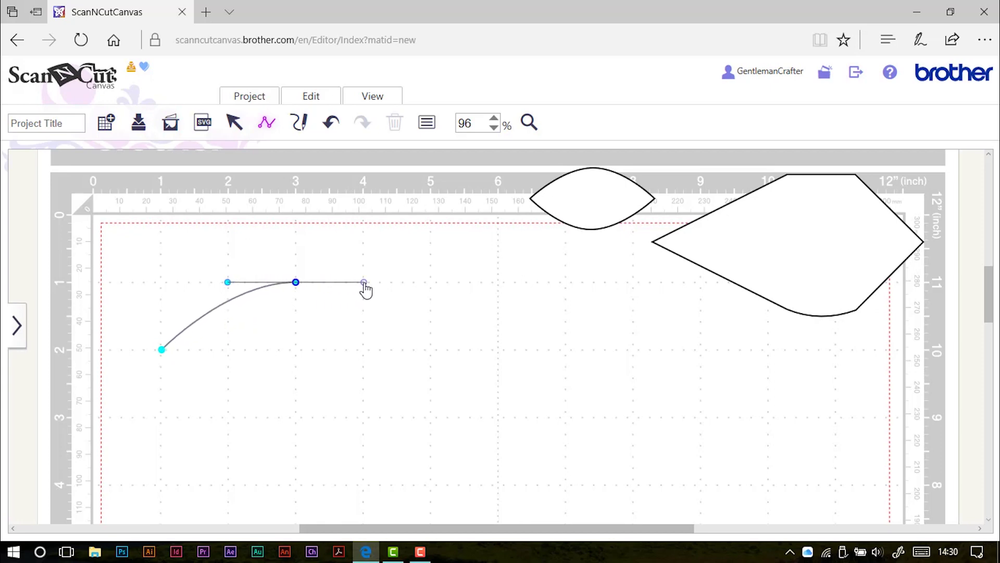
pyautogui.click(363, 315)
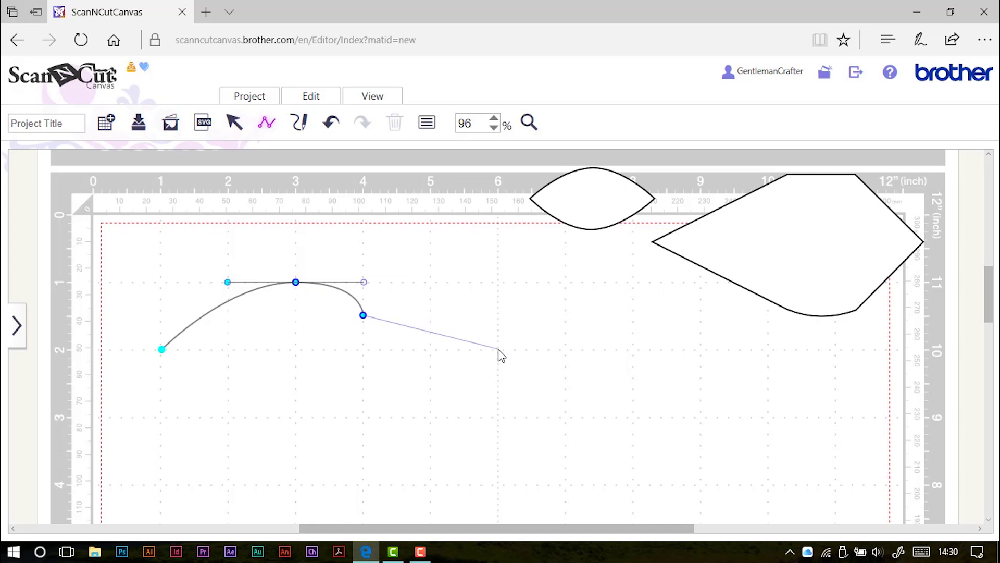
pyautogui.moveTo(499, 349); pyautogui.dragTo(499, 417)
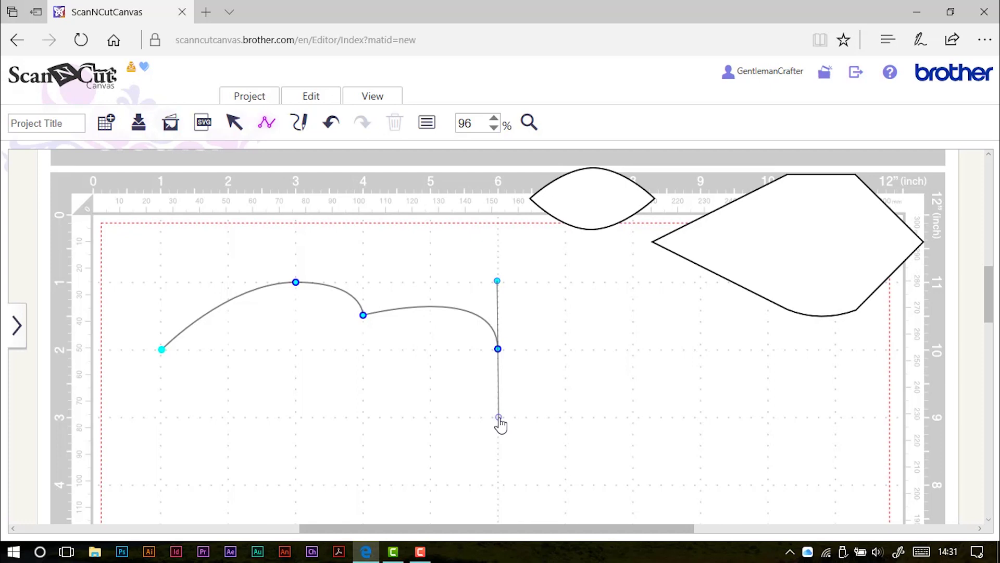
pyautogui.moveTo(499, 417); pyautogui.dragTo(363, 382)
pyautogui.click(362, 385)
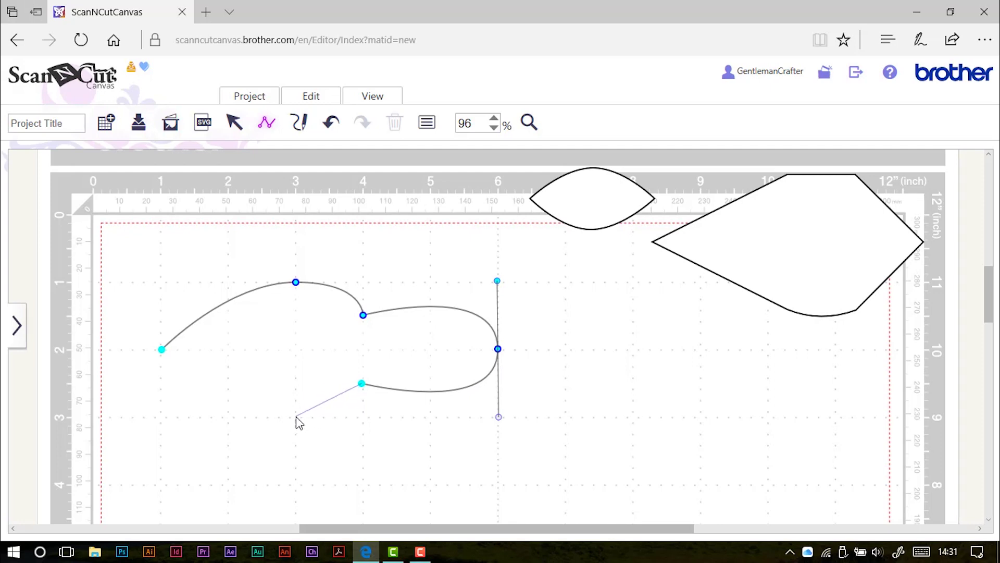
pyautogui.moveTo(296, 417); pyautogui.dragTo(231, 426)
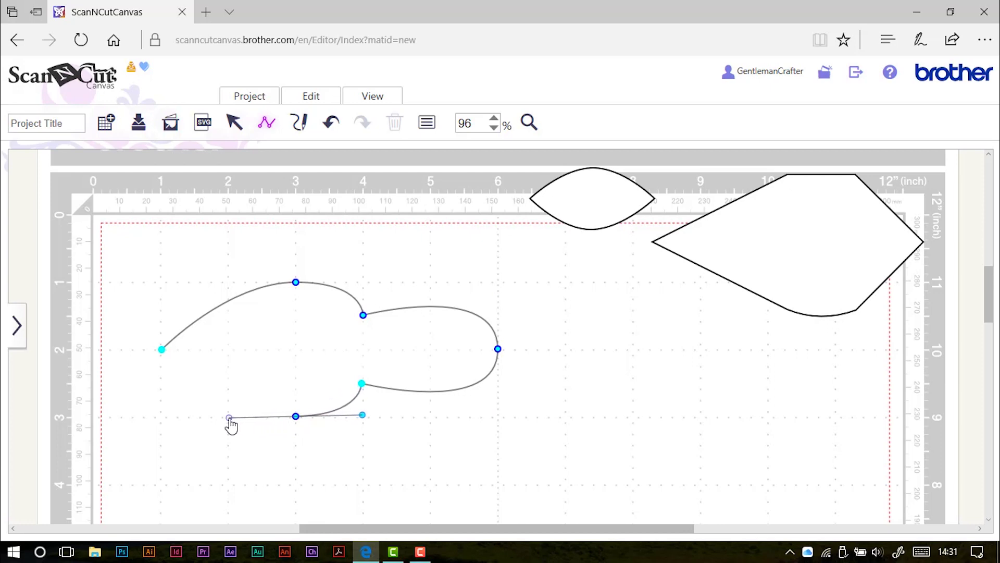
# Close the two-lobed outline and resize it to about 3.78″ wide by 2.42″ tall.
pyautogui.click(161, 349)
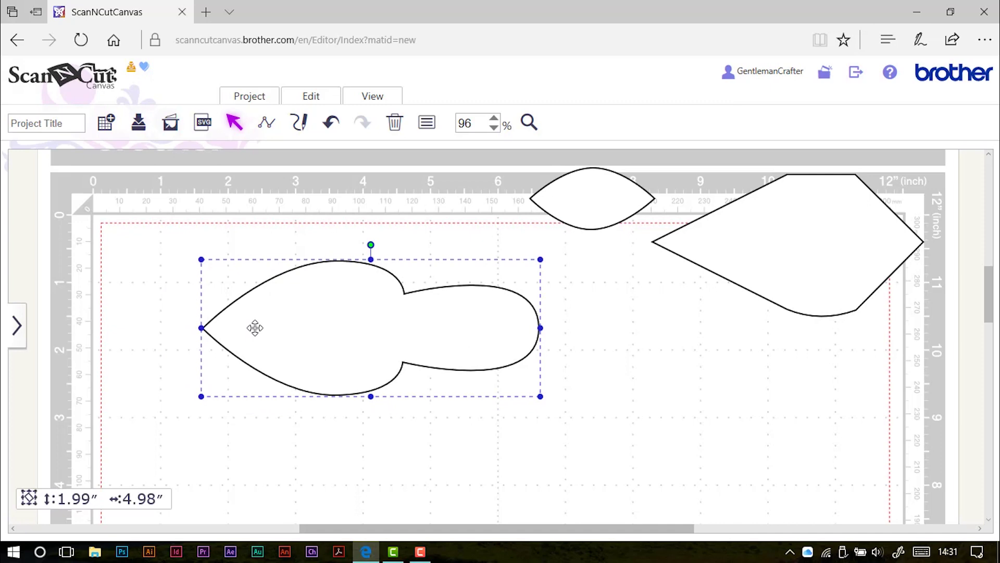
pyautogui.moveTo(541, 329); pyautogui.dragTo(406, 348)
pyautogui.moveTo(467, 349); pyautogui.dragTo(424, 339)
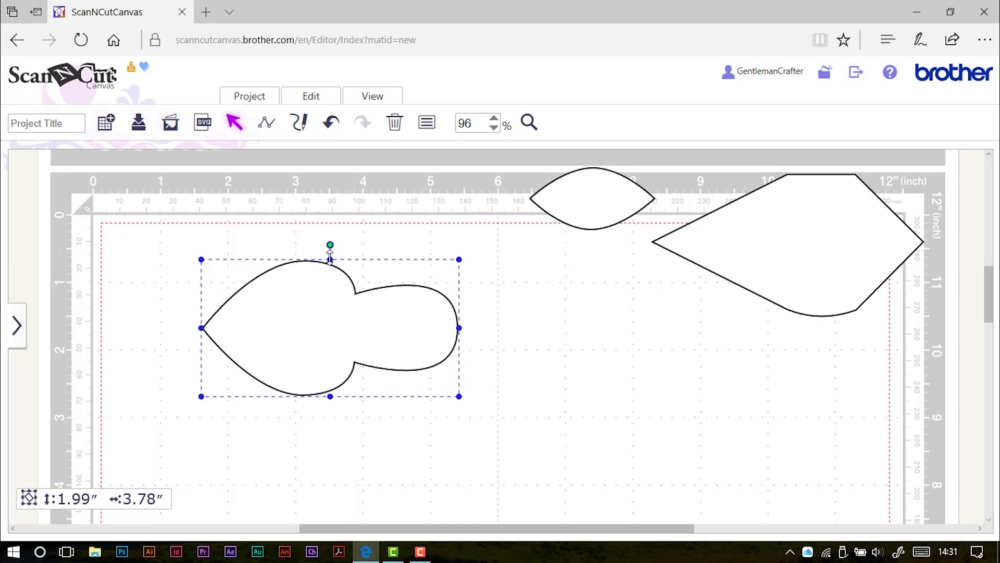
pyautogui.moveTo(330, 256); pyautogui.dragTo(330, 230)
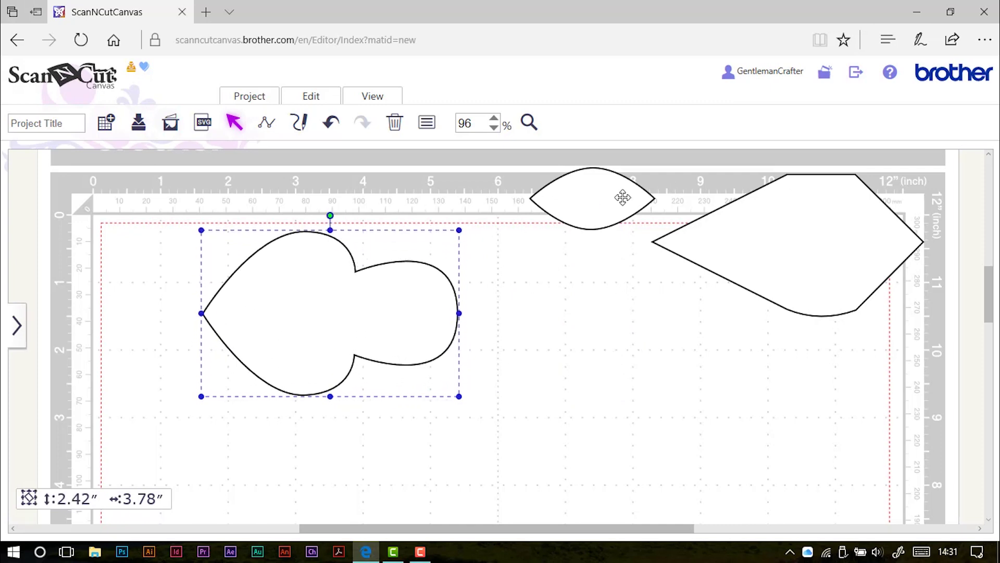
# Place the small lens over the large shape's left point and weld the two into one outline.
pyautogui.moveTo(623, 198); pyautogui.dragTo(226, 314)
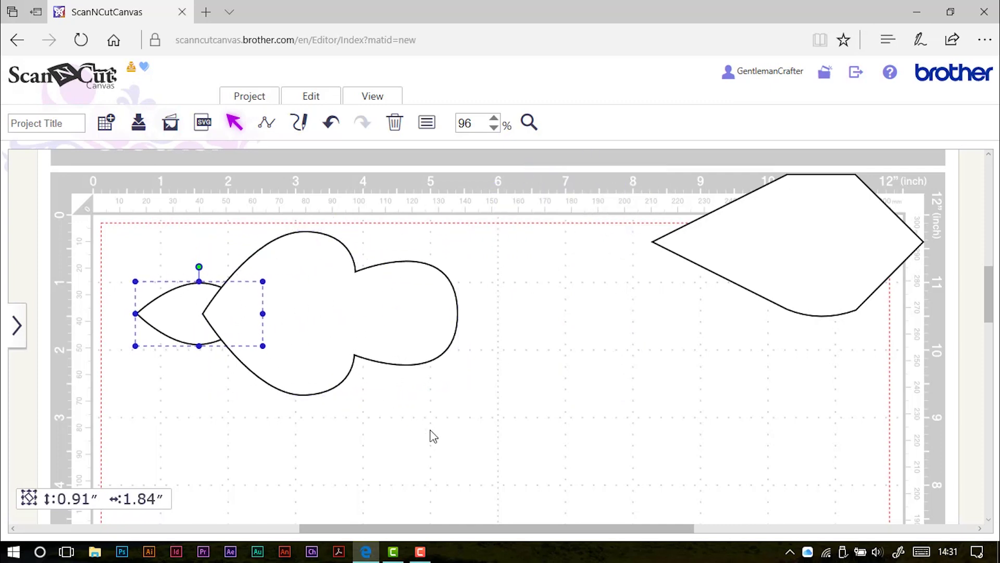
pyautogui.moveTo(458, 467); pyautogui.dragTo(149, 284)
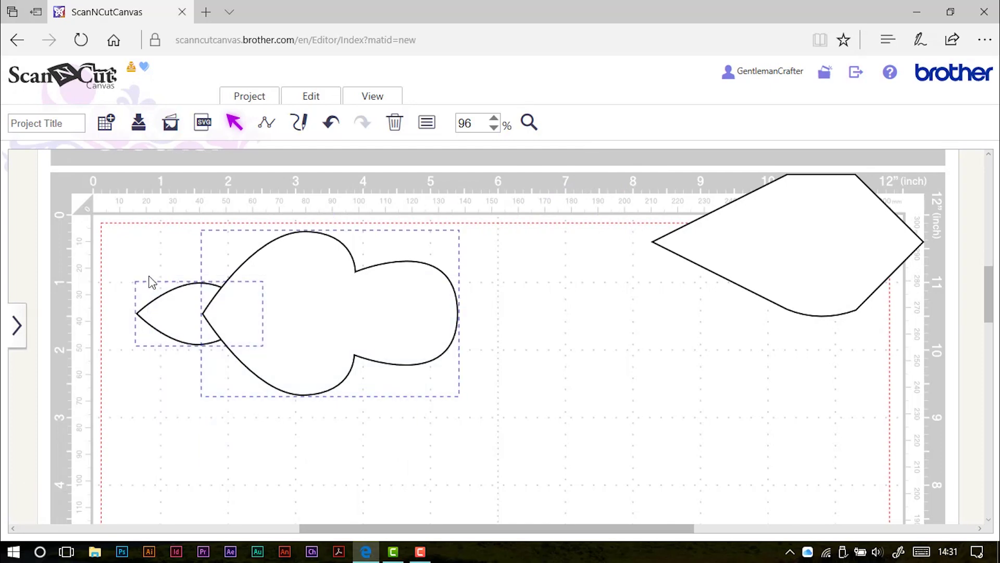
pyautogui.click(311, 95)
pyautogui.click(464, 261)
pyautogui.click(313, 98)
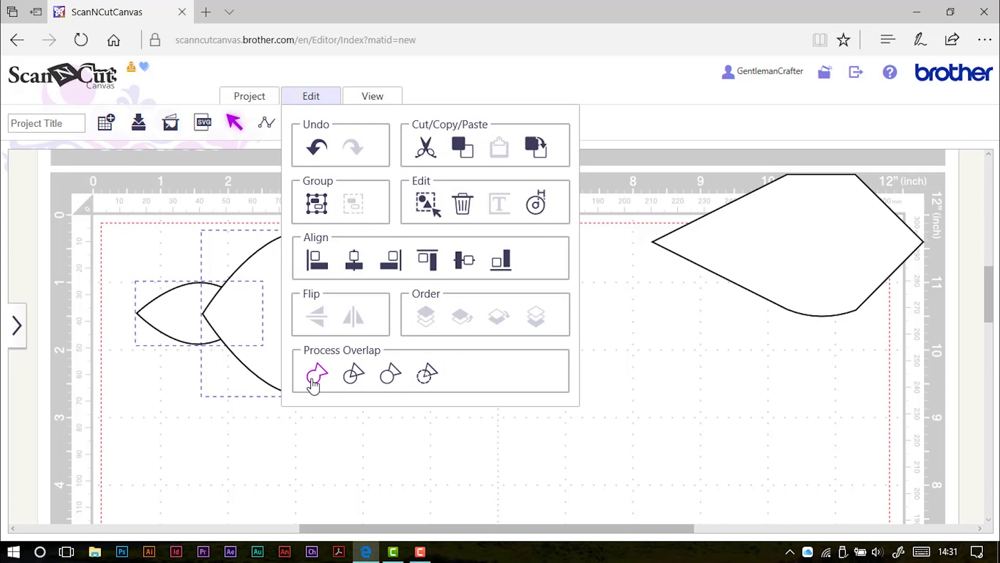
pyautogui.click(315, 374)
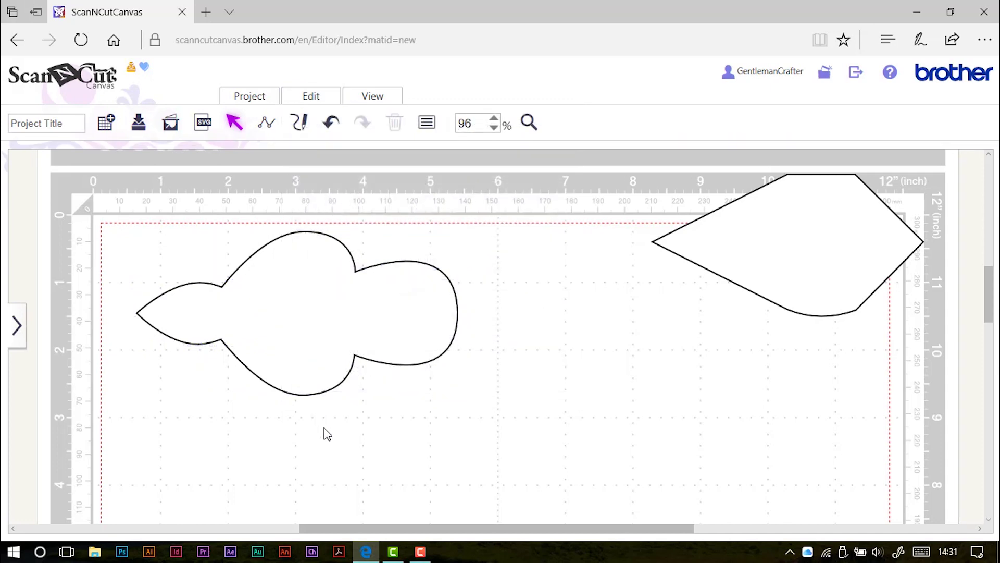
# Shrink the merged shape to 1.31″ by 2.57″ and move it and the diamond toward the top-right.
pyautogui.click(313, 339)
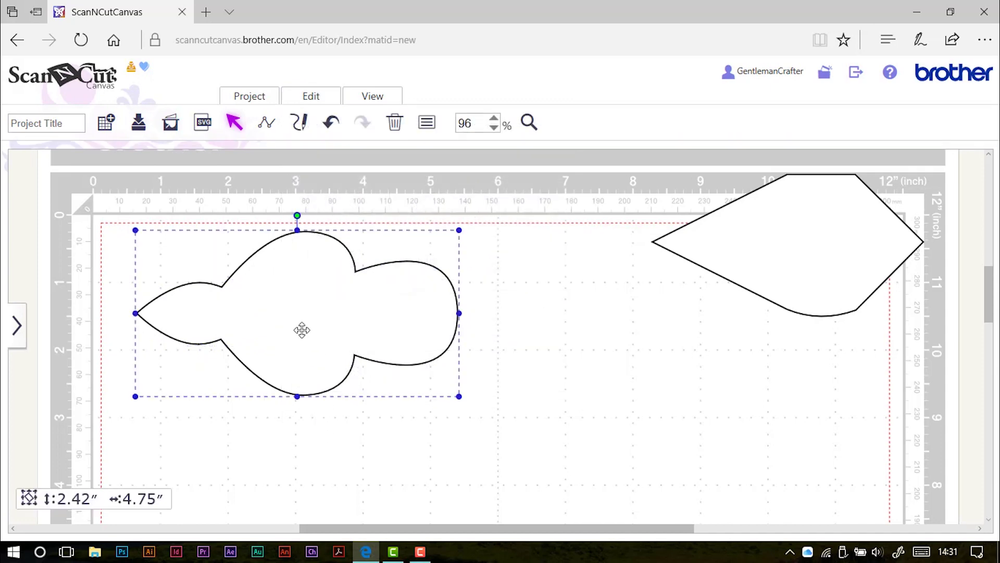
pyautogui.moveTo(299, 330); pyautogui.dragTo(491, 260)
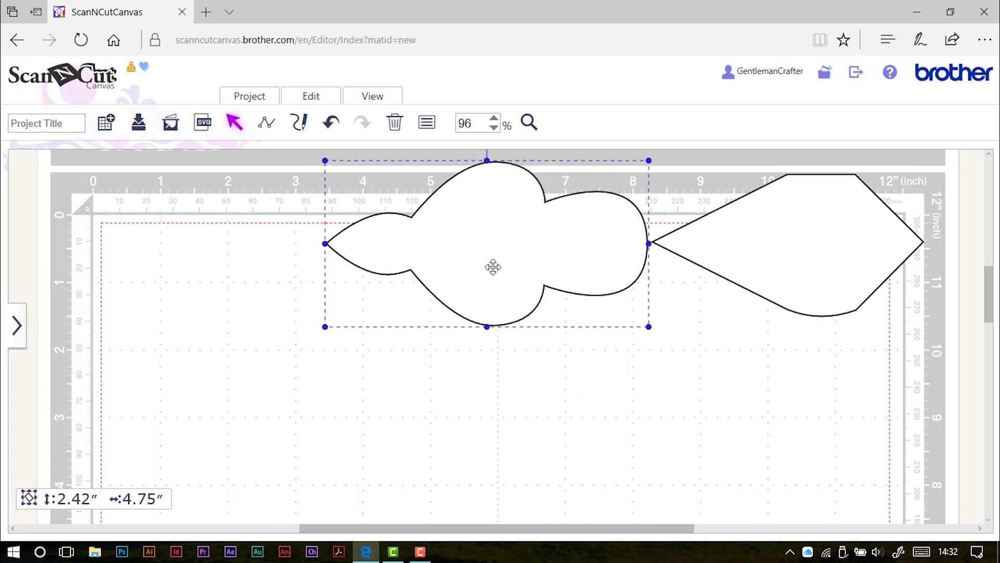
pyautogui.moveTo(493, 267); pyautogui.dragTo(379, 346)
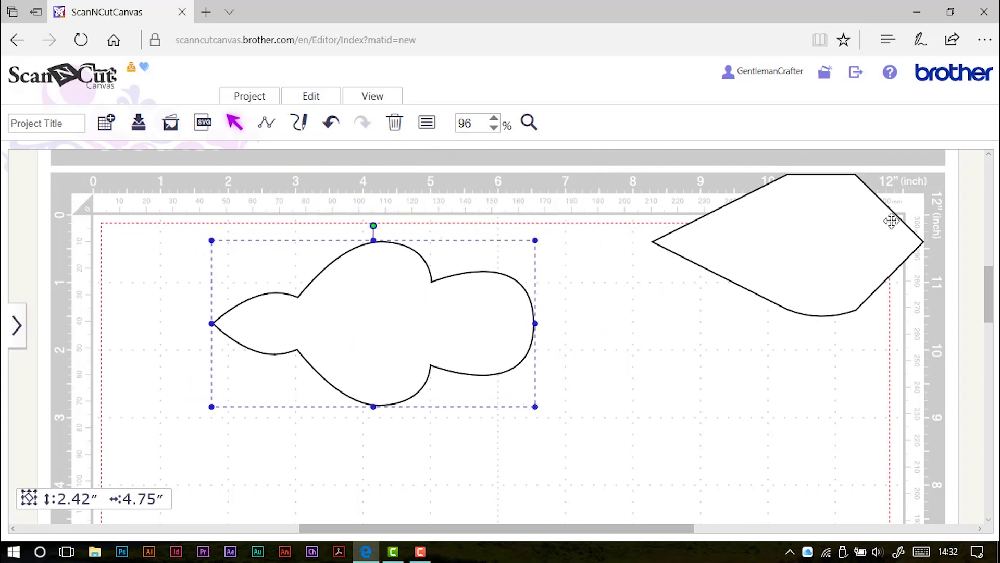
pyautogui.moveTo(805, 256)
pyautogui.mouseDown()
pyautogui.moveTo(726, 324)
pyautogui.moveTo(816, 251)
pyautogui.mouseUp()
pyautogui.moveTo(398, 318); pyautogui.dragTo(535, 232)
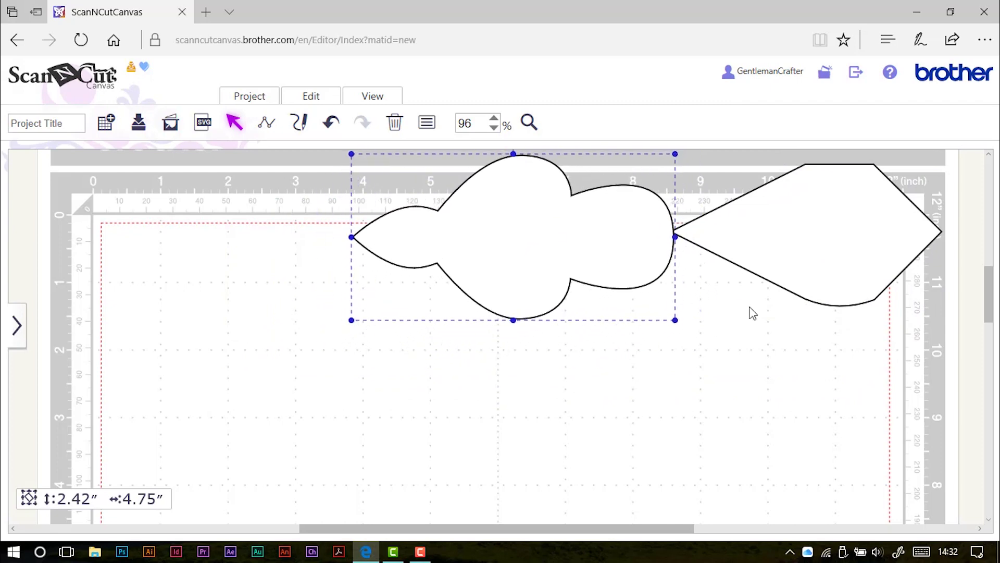
pyautogui.moveTo(676, 321); pyautogui.dragTo(527, 244)
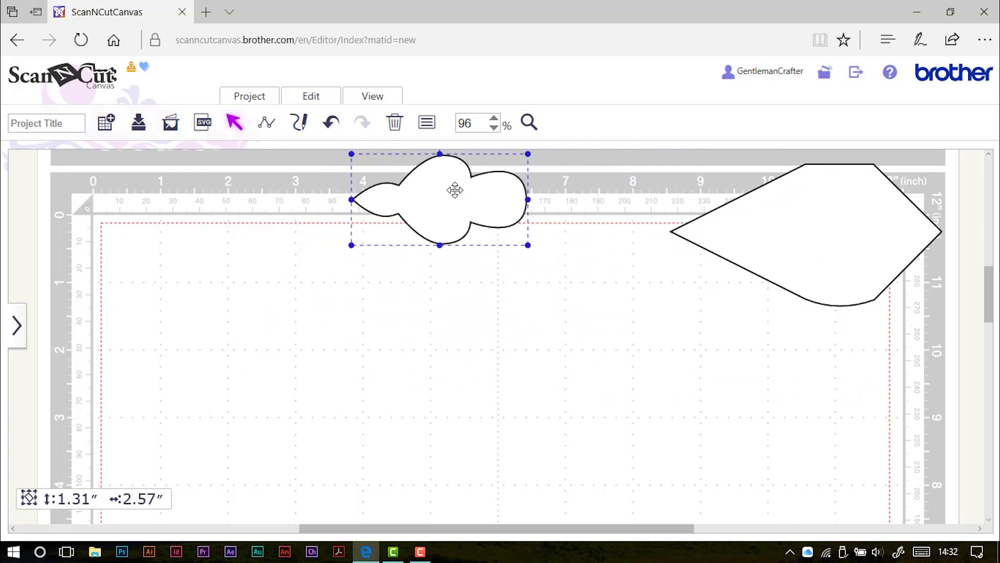
pyautogui.moveTo(453, 192); pyautogui.dragTo(565, 195)
# Shrink the diamond to 1.15″ by 2.20″ and park it at the top-right beside the merged shape.
pyautogui.click(844, 264)
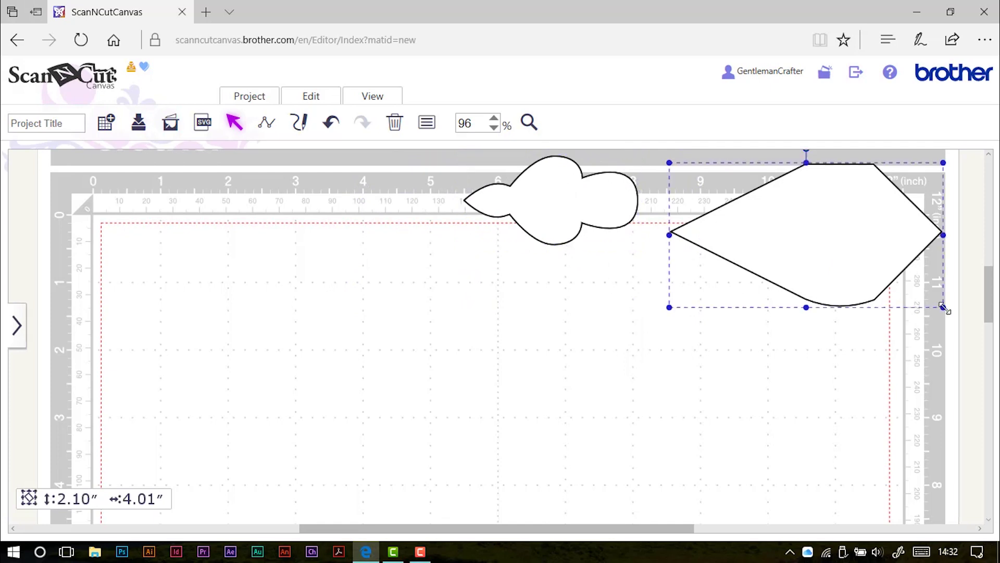
pyautogui.moveTo(945, 307); pyautogui.dragTo(802, 231)
pyautogui.moveTo(748, 204); pyautogui.dragTo(854, 200)
pyautogui.moveTo(569, 207); pyautogui.dragTo(693, 207)
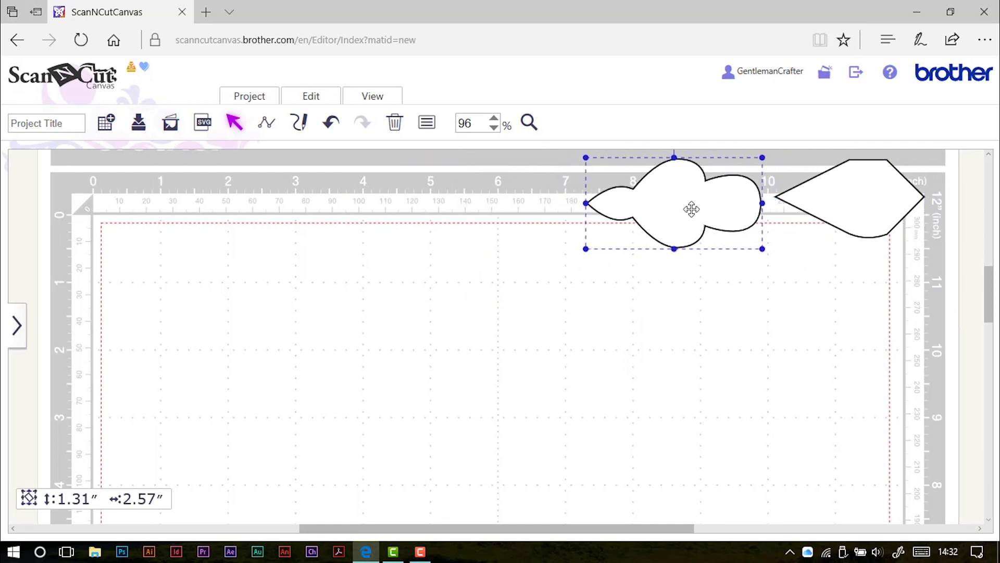
pyautogui.click(396, 271)
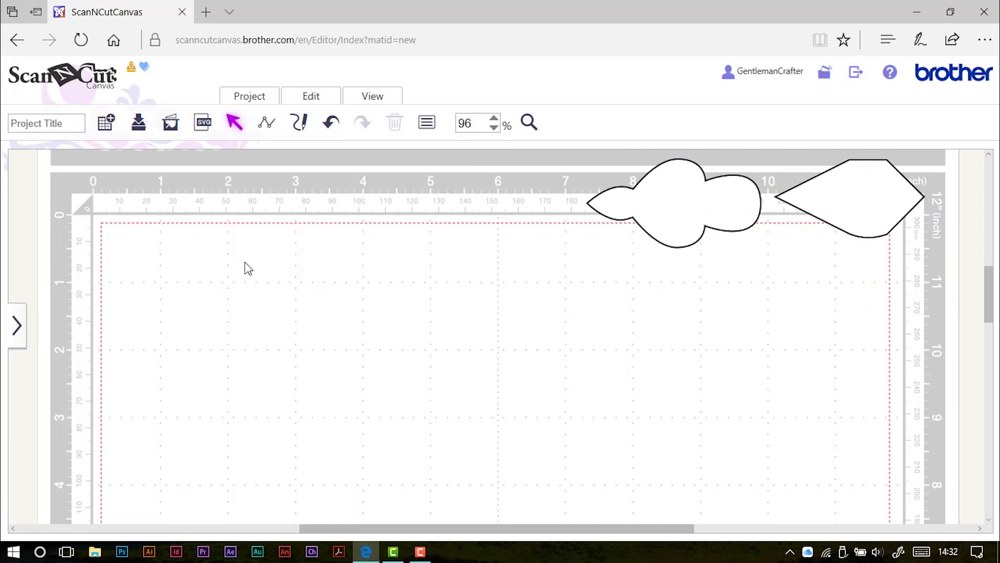
# Draw a closed heart outline point by point, with curved top and bottom lobes.
pyautogui.press('p')
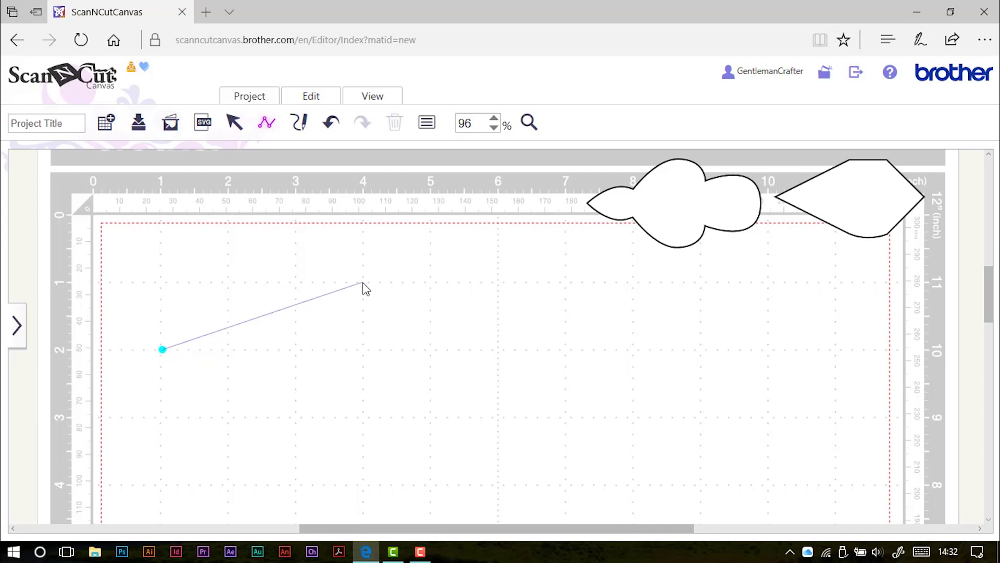
pyautogui.moveTo(363, 282); pyautogui.dragTo(498, 282)
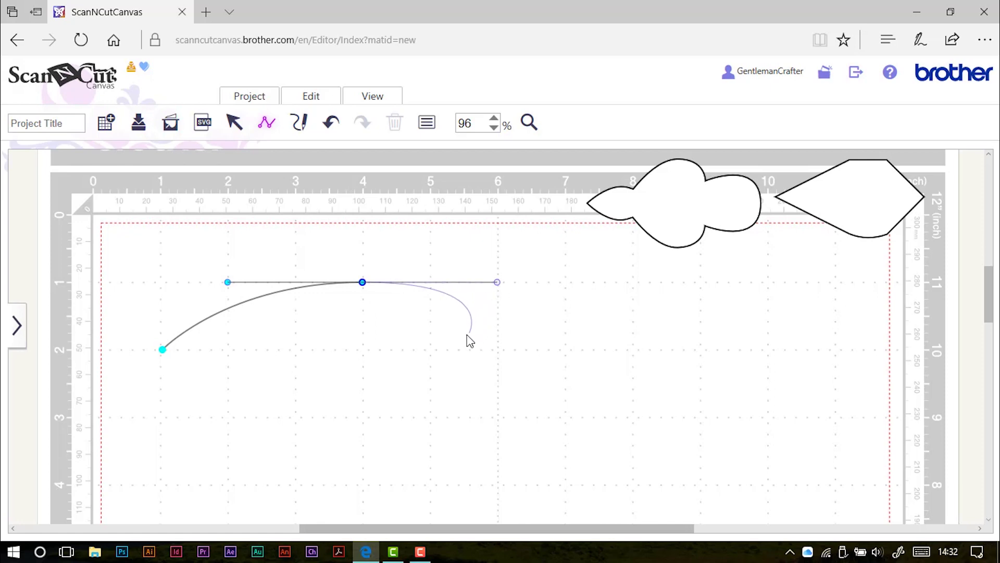
pyautogui.click(362, 351)
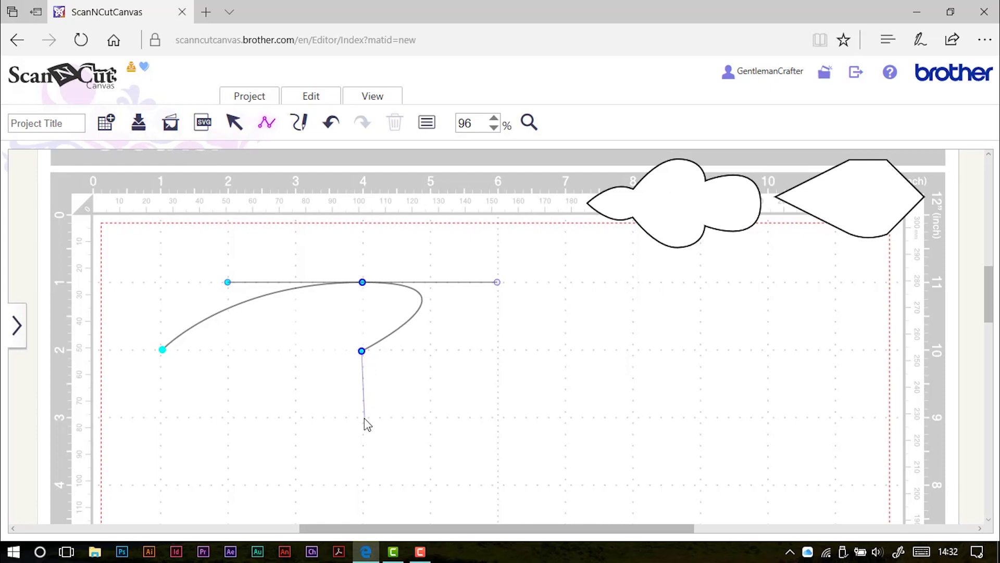
pyautogui.moveTo(363, 418); pyautogui.dragTo(228, 423)
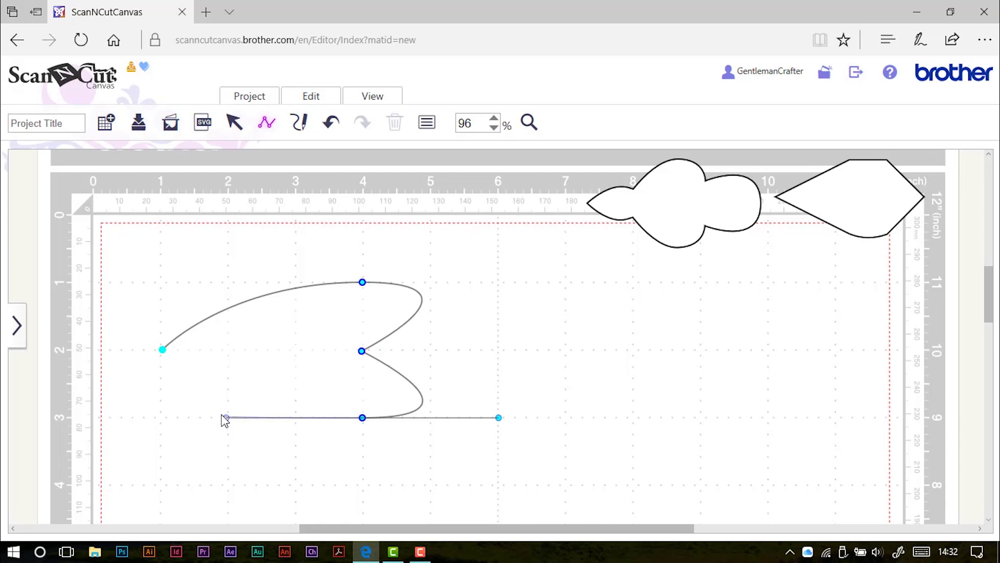
pyautogui.click(162, 351)
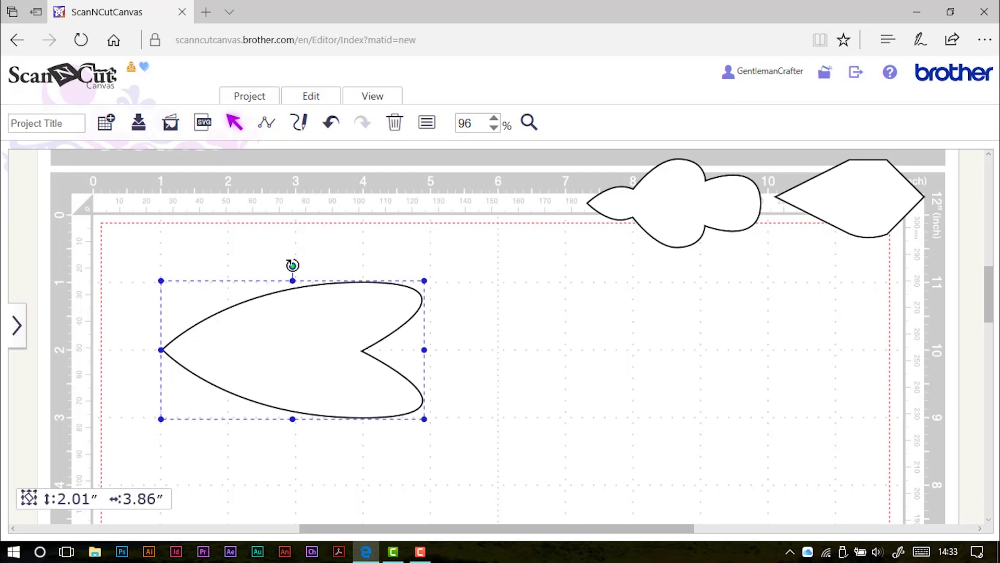
# Rotate the heart upright, shrink it to 1.87″ by 0.97″ and move it near the mat's top.
pyautogui.moveTo(292, 266); pyautogui.dragTo(221, 346)
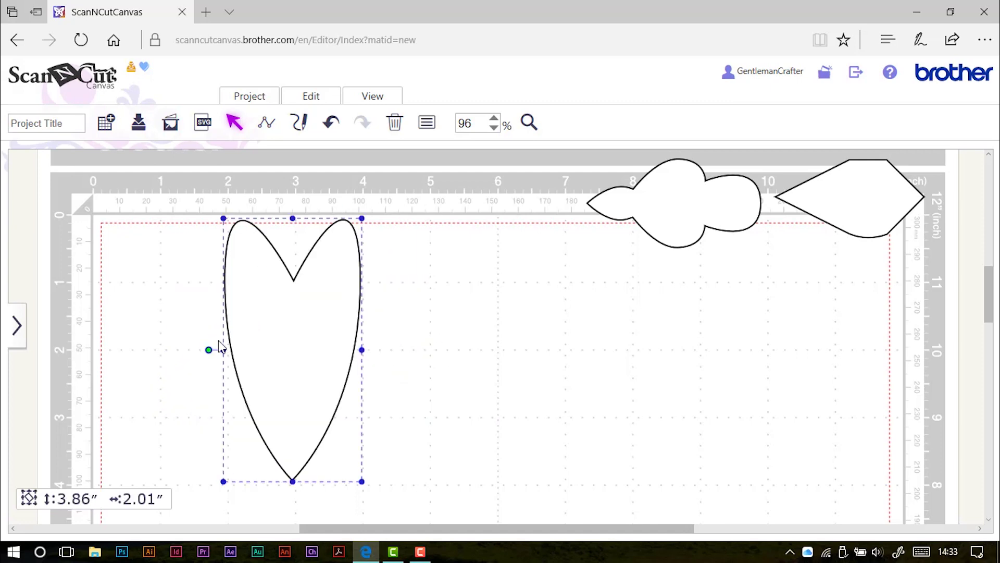
pyautogui.moveTo(362, 218); pyautogui.dragTo(317, 357)
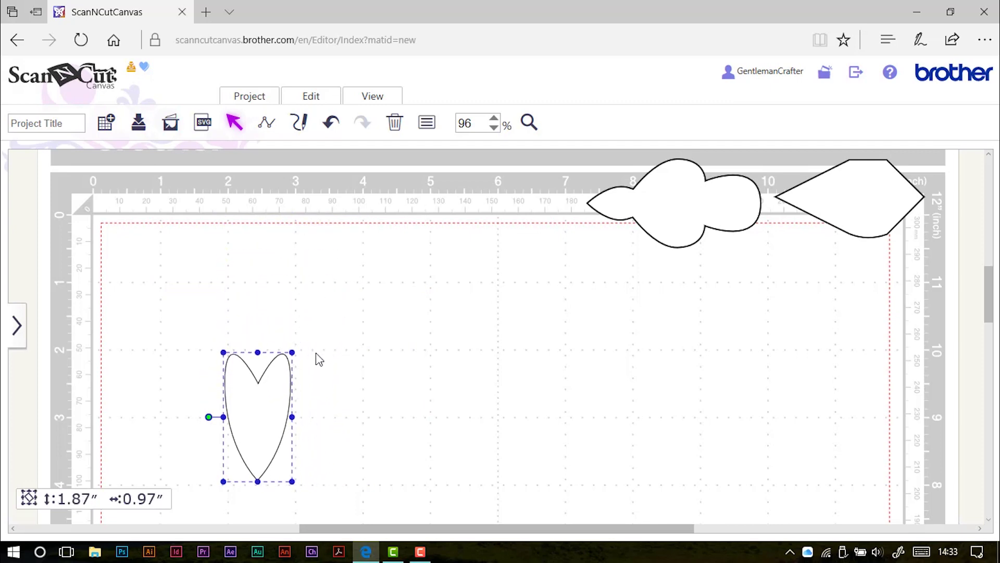
pyautogui.moveTo(268, 409); pyautogui.dragTo(400, 288)
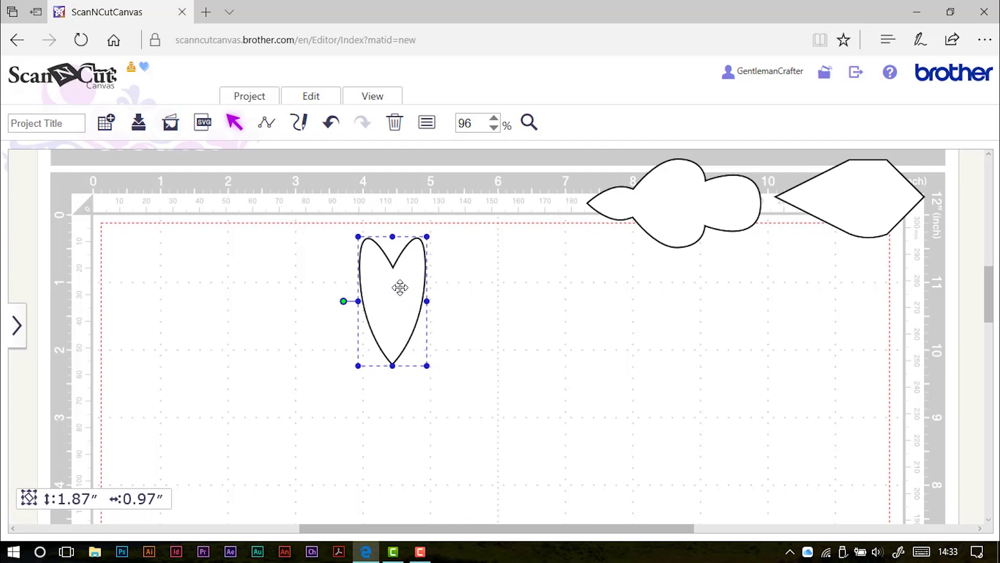
# Paste two heart copies and set one upside down, tip-to-tip below the original.
pyautogui.hotkey('ctrl', 'v')
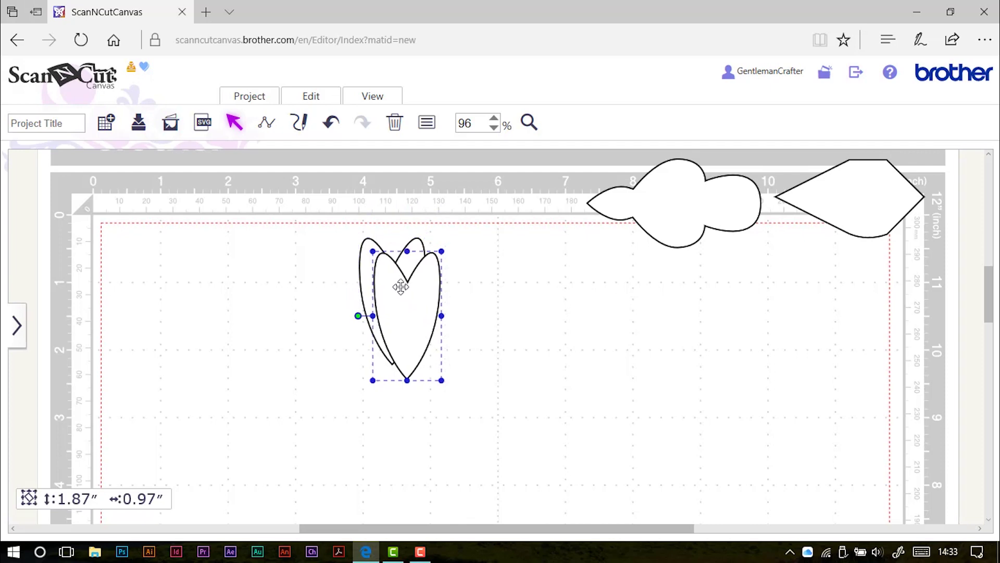
pyautogui.hotkey('ctrl', 'v')
pyautogui.hotkey('ctrl', 'v')
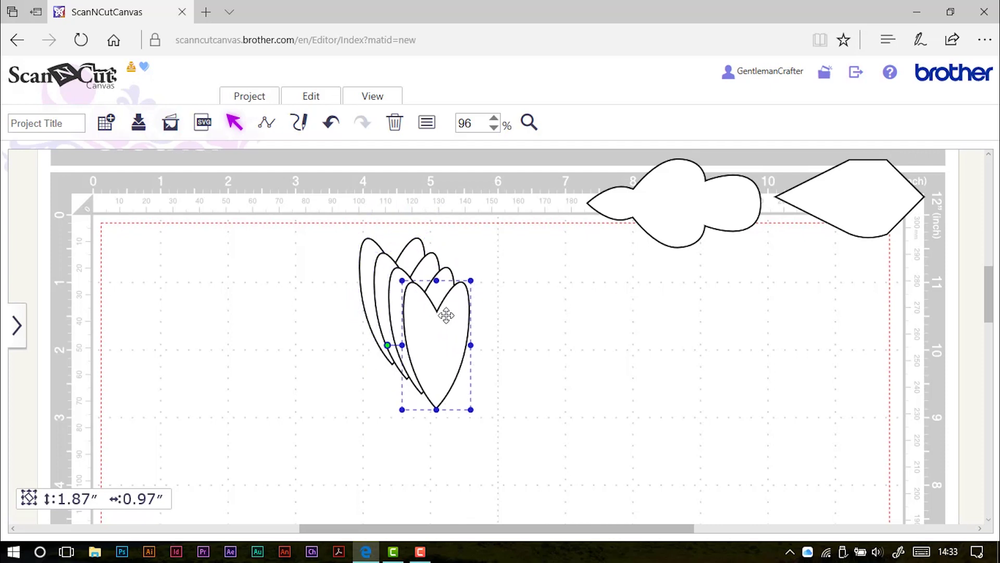
pyautogui.moveTo(444, 317); pyautogui.dragTo(547, 337)
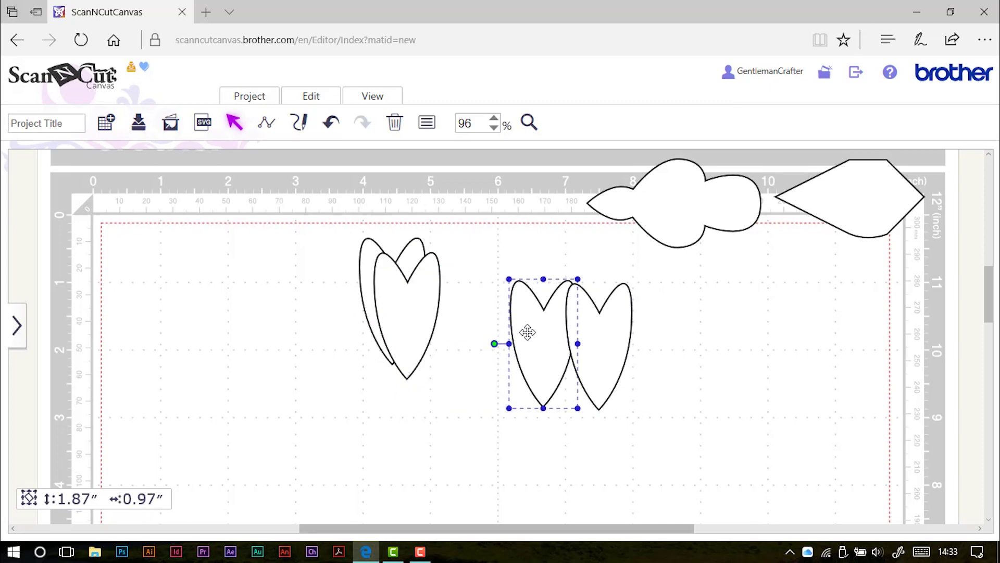
pyautogui.moveTo(409, 315); pyautogui.dragTo(470, 509)
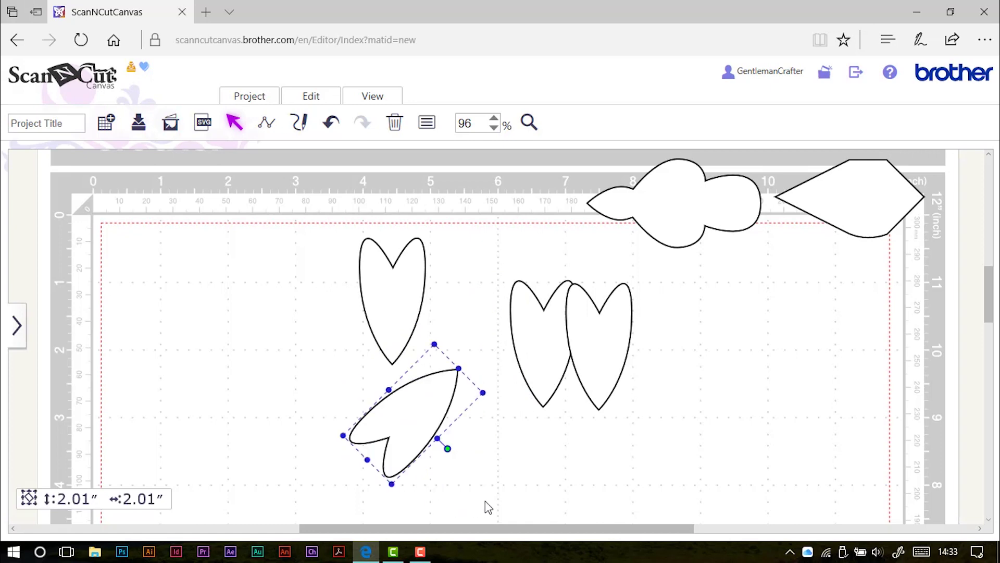
pyautogui.moveTo(501, 468); pyautogui.dragTo(520, 452)
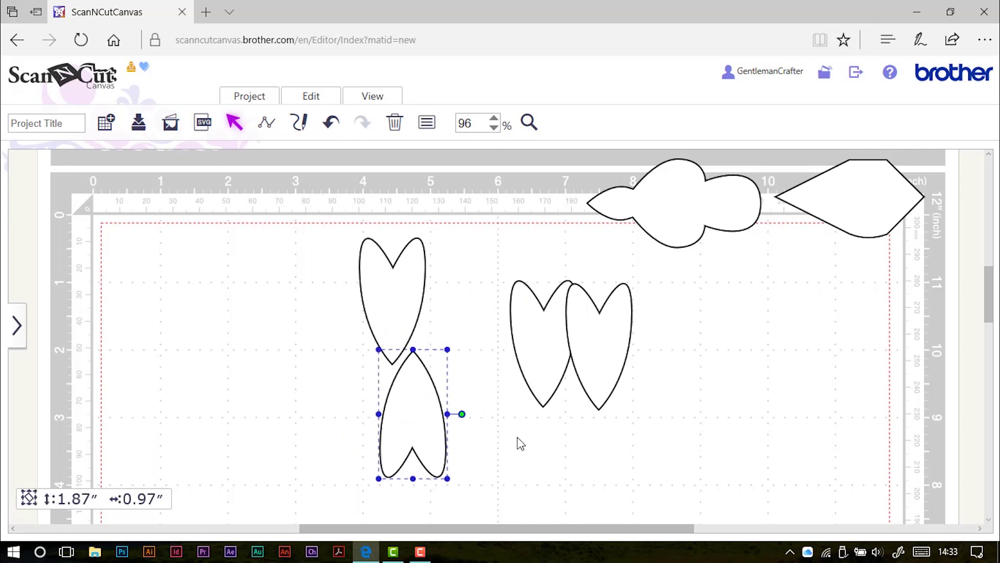
pyautogui.moveTo(417, 383); pyautogui.dragTo(397, 386)
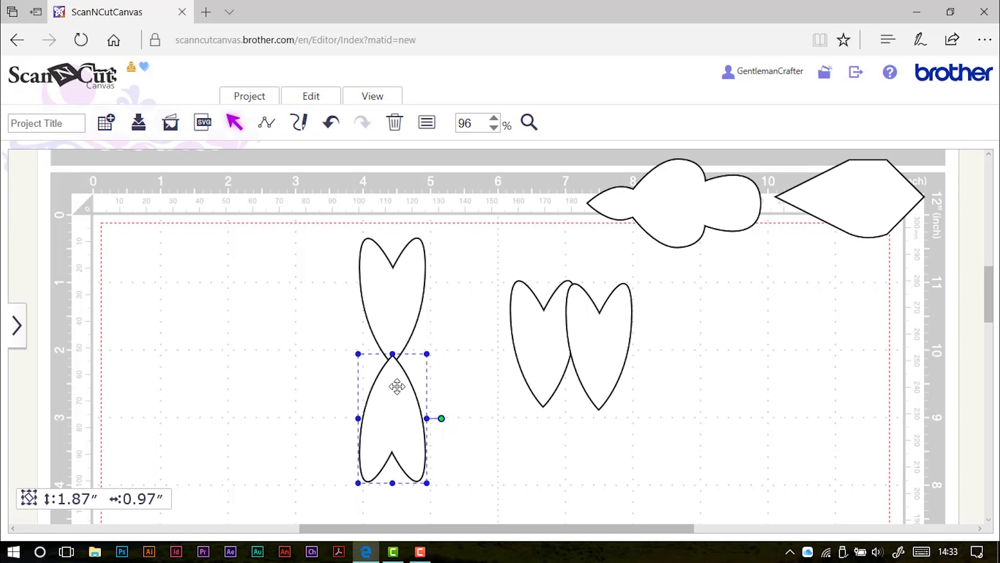
# Centre the two stacked hearts on each other and weld them into one petal pair.
pyautogui.keyDown('shift'); pyautogui.click(402, 304); pyautogui.keyUp('shift')
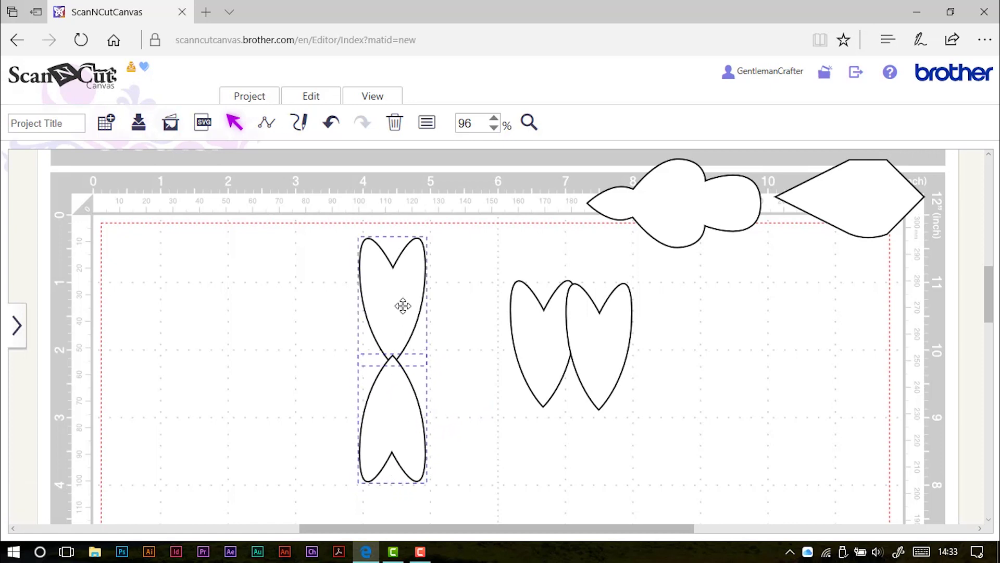
pyautogui.click(307, 99)
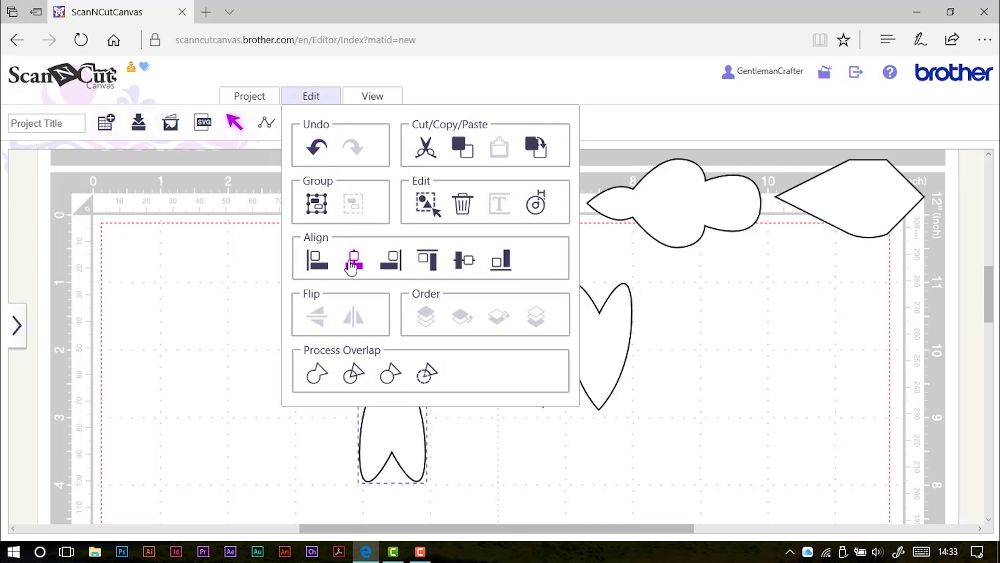
pyautogui.click(352, 263)
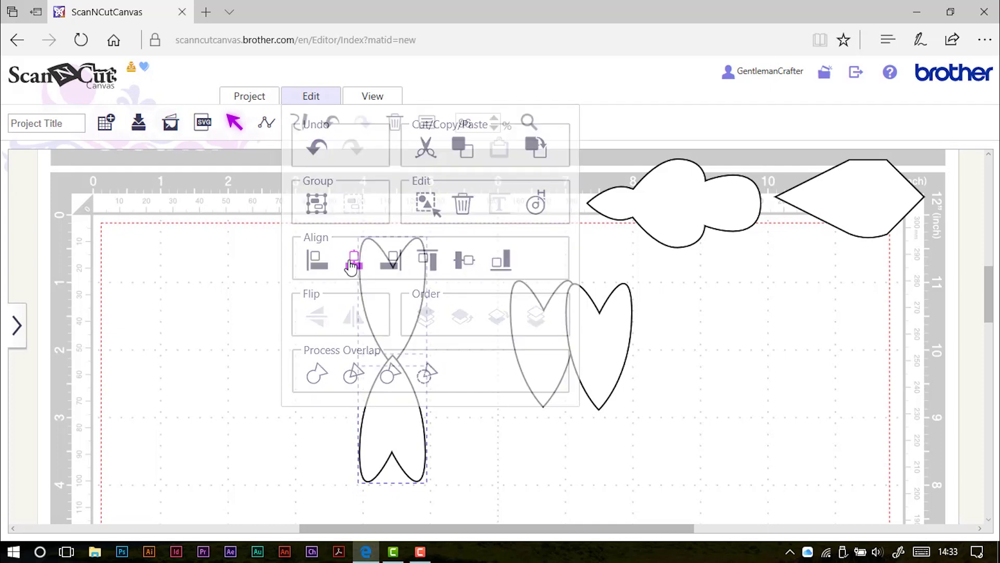
pyautogui.click(291, 94)
pyautogui.click(320, 376)
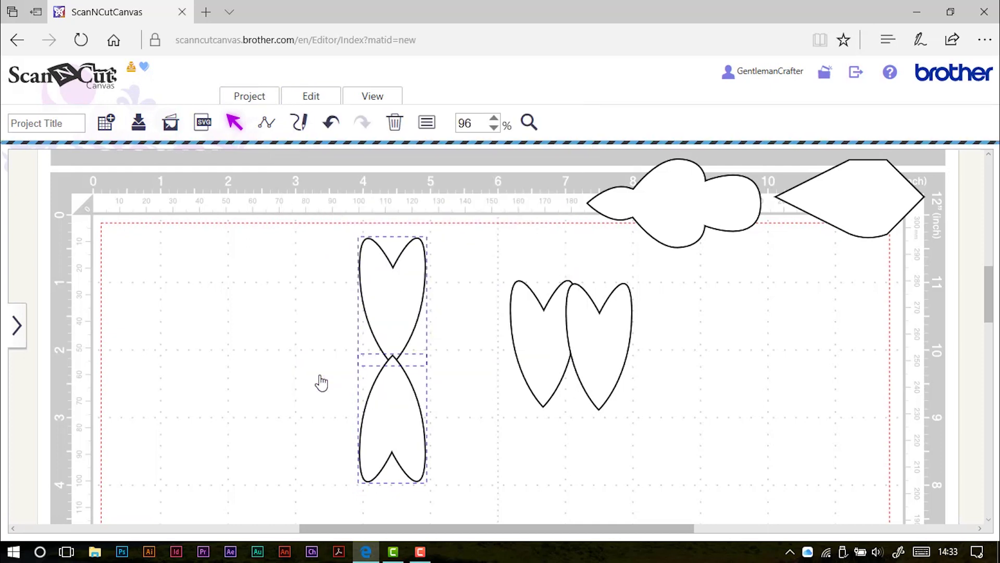
pyautogui.click(552, 333)
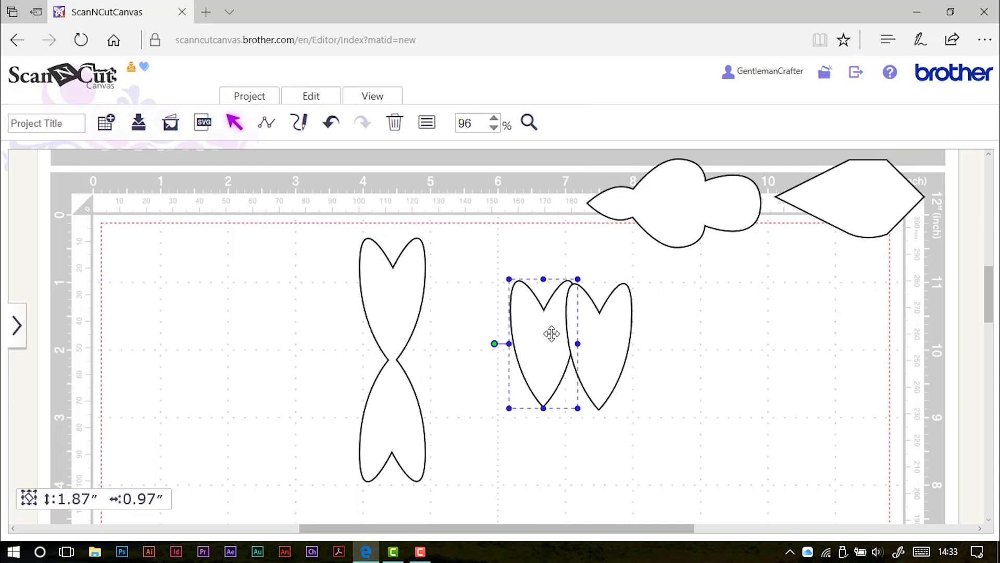
# Lay the two loose hearts sideways, left and right, with their tips at the pair's centre.
pyautogui.moveTo(552, 333); pyautogui.dragTo(320, 333)
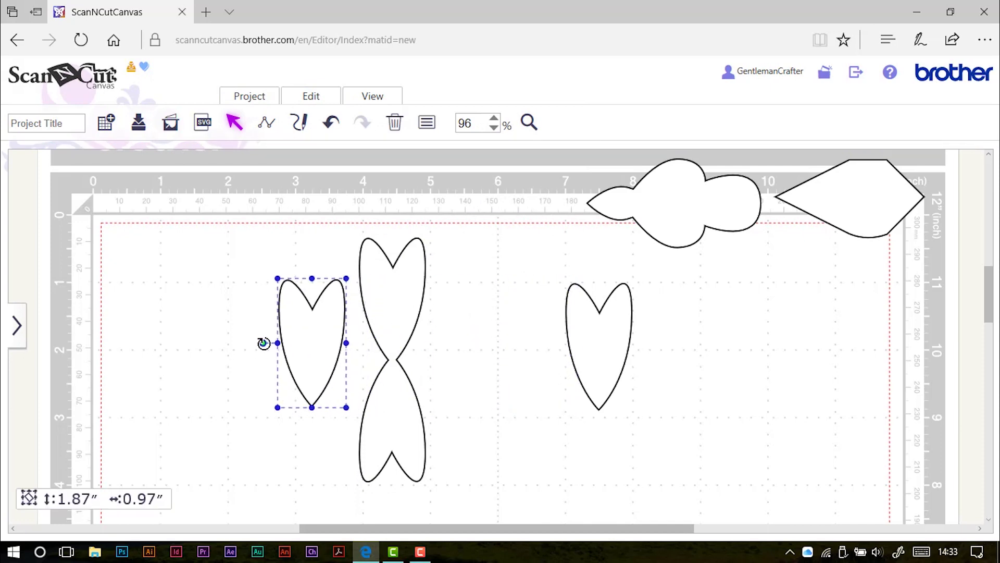
pyautogui.moveTo(263, 344); pyautogui.dragTo(312, 404)
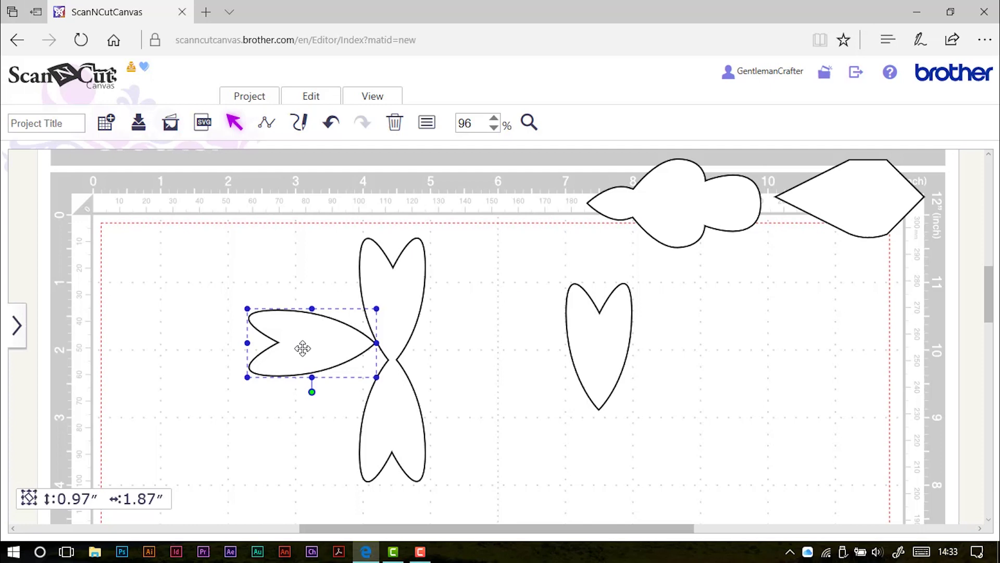
pyautogui.moveTo(308, 346); pyautogui.dragTo(320, 365)
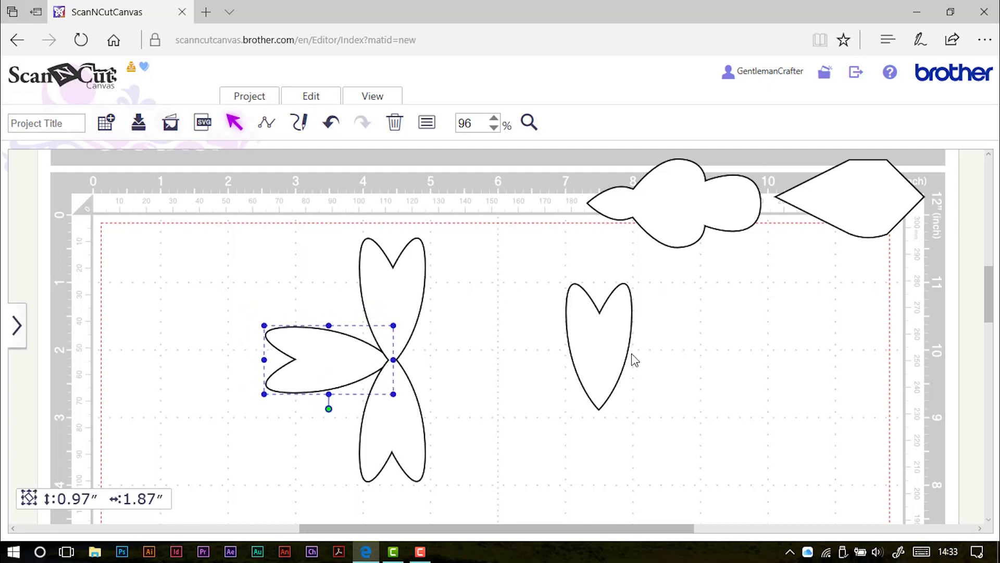
pyautogui.click(621, 316)
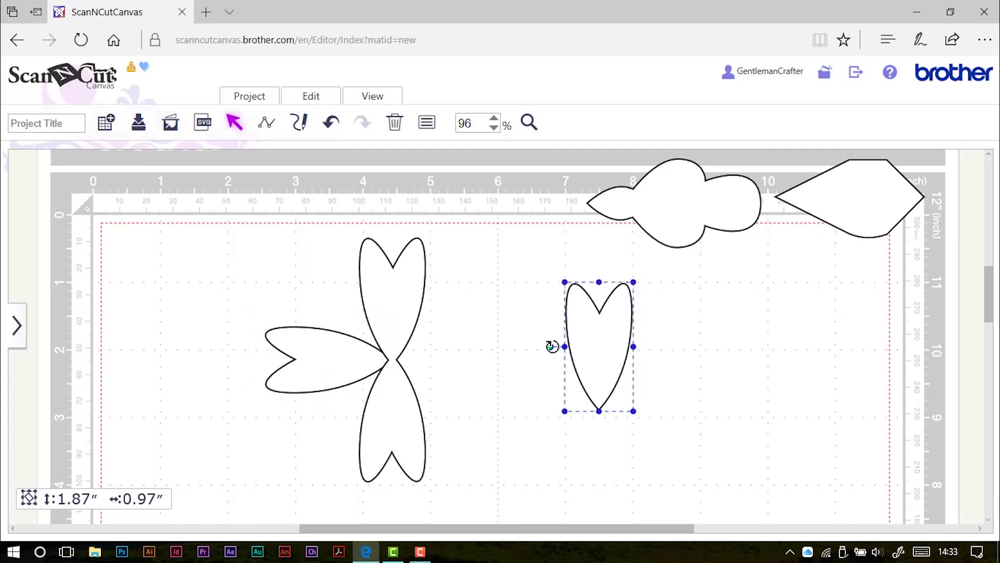
pyautogui.moveTo(552, 346); pyautogui.dragTo(580, 291)
pyautogui.moveTo(596, 336); pyautogui.dragTo(444, 353)
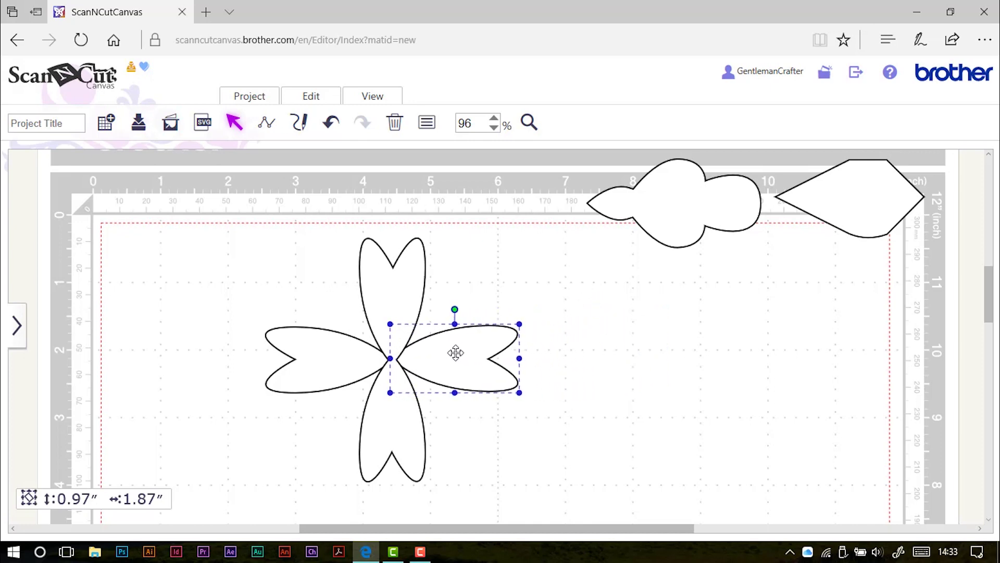
# Box-select all four heart petals.
pyautogui.click(557, 368)
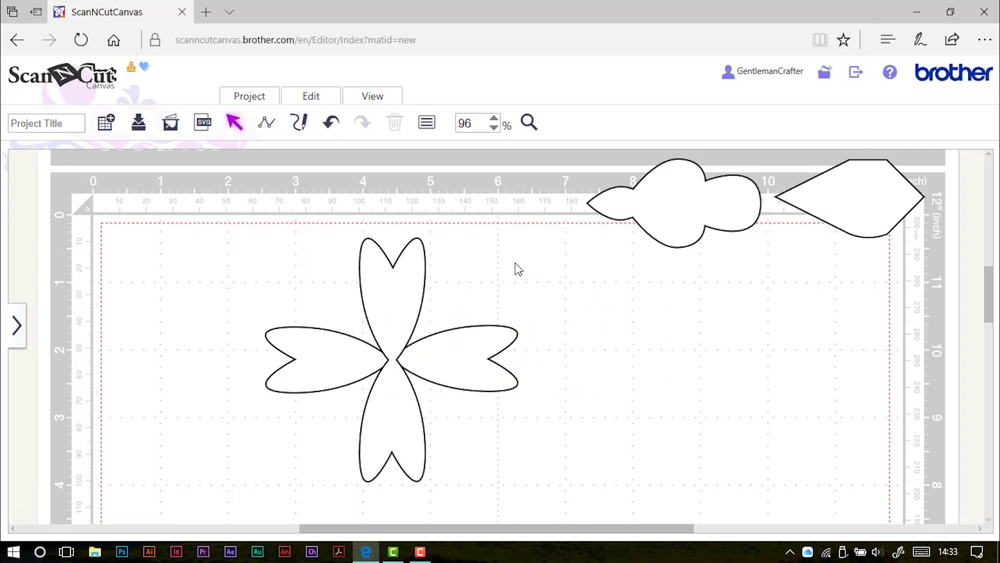
pyautogui.moveTo(510, 255); pyautogui.dragTo(344, 415)
pyautogui.moveTo(628, 368); pyautogui.dragTo(351, 346)
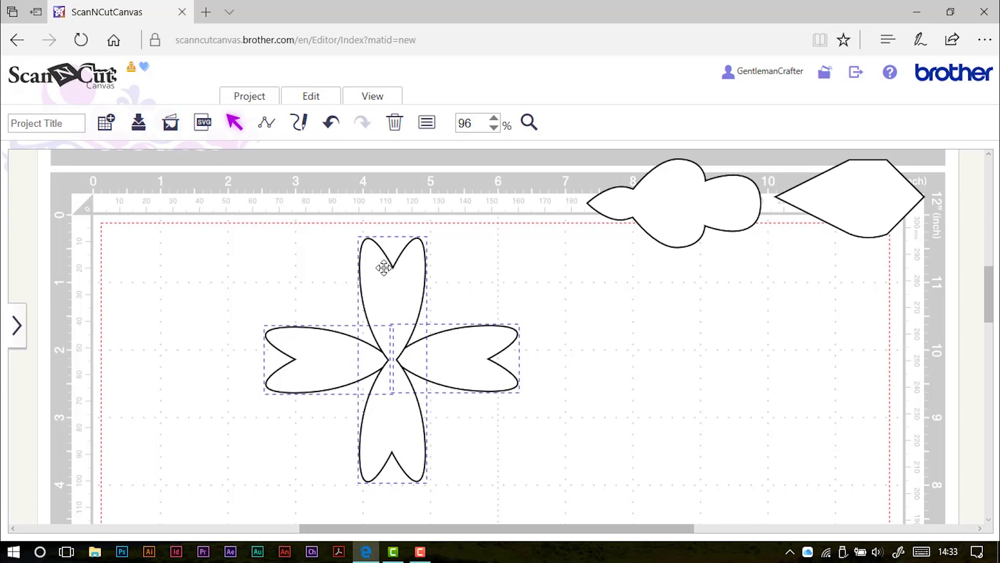
# Select the left and right petals, align them, and merge them.
pyautogui.click(596, 350)
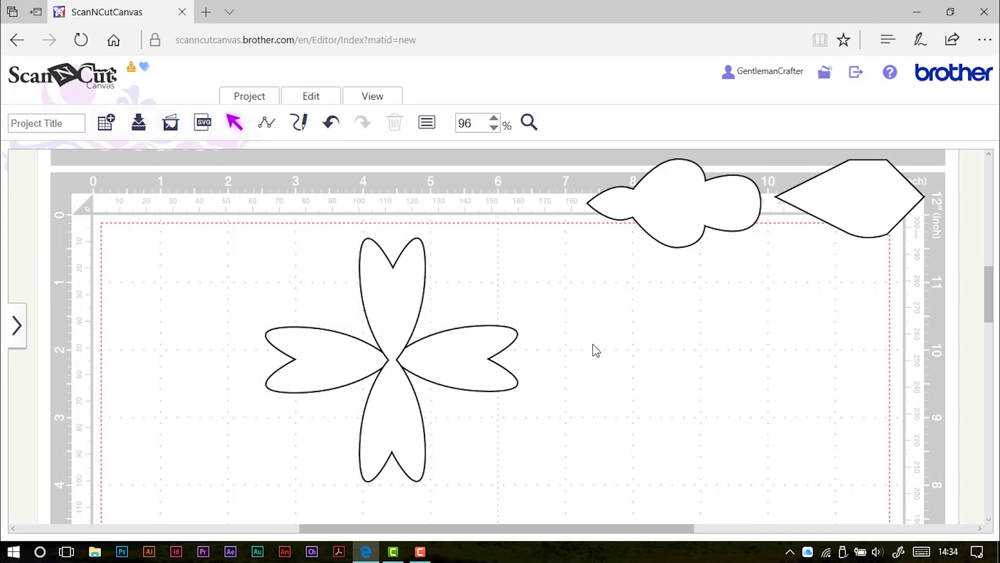
pyautogui.moveTo(490, 210); pyautogui.dragTo(443, 273)
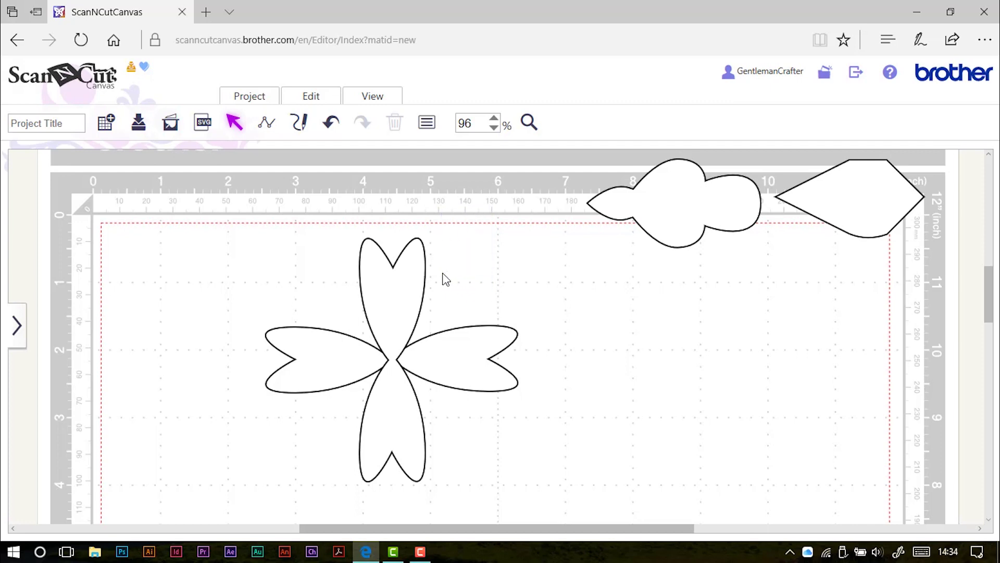
pyautogui.click(472, 357)
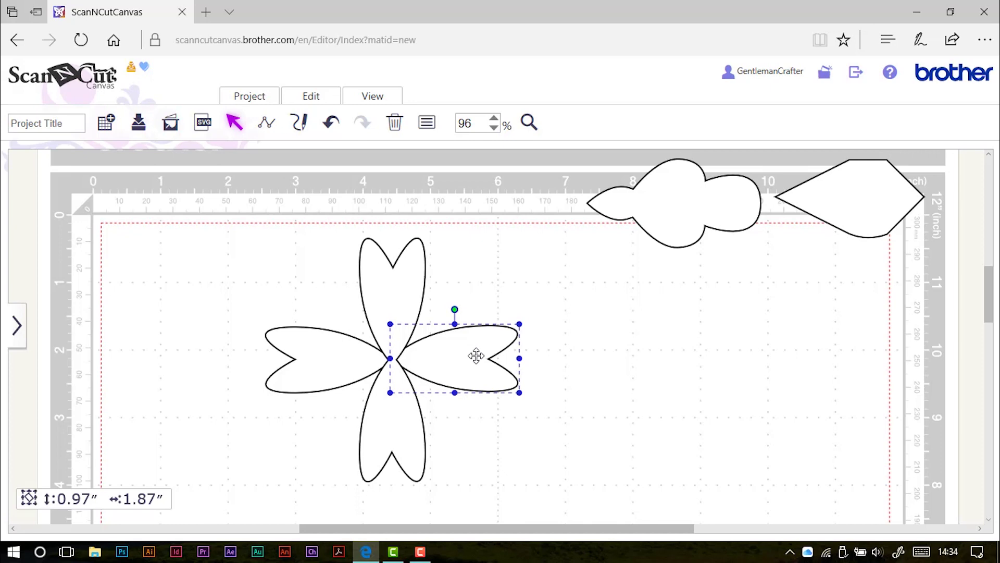
pyautogui.keyDown('shift'); pyautogui.click(326, 357); pyautogui.keyUp('shift')
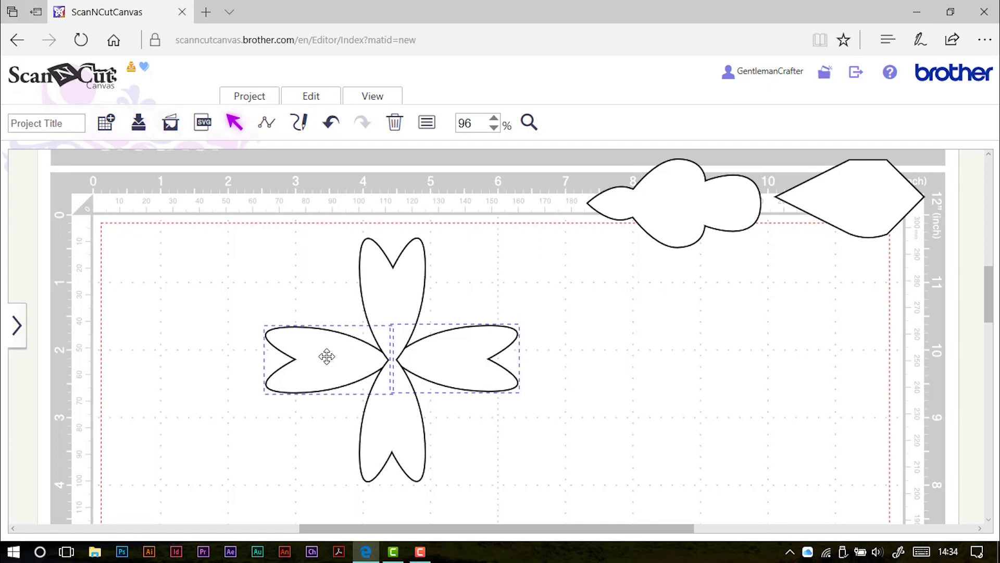
pyautogui.click(310, 97)
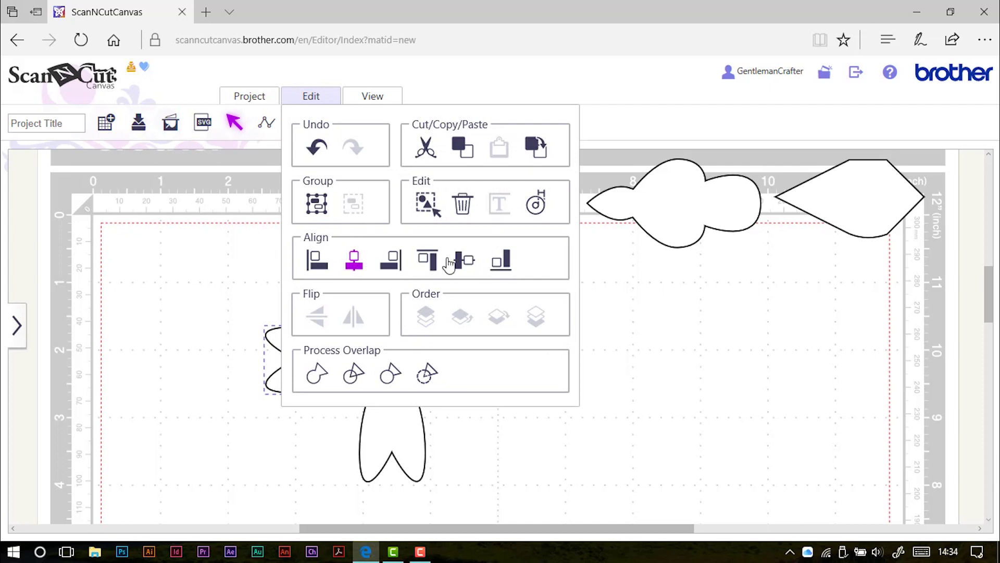
pyautogui.click(465, 261)
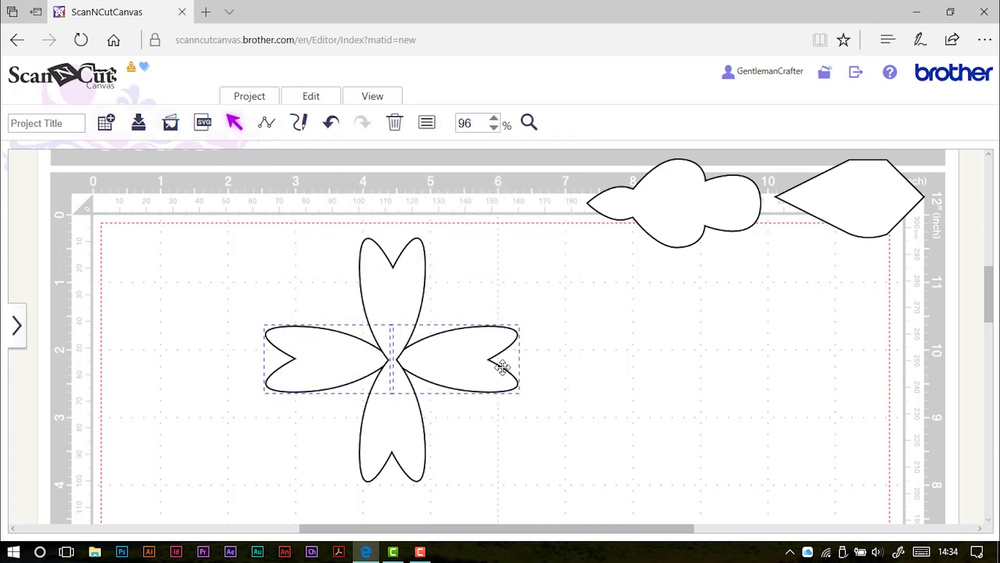
pyautogui.click(311, 96)
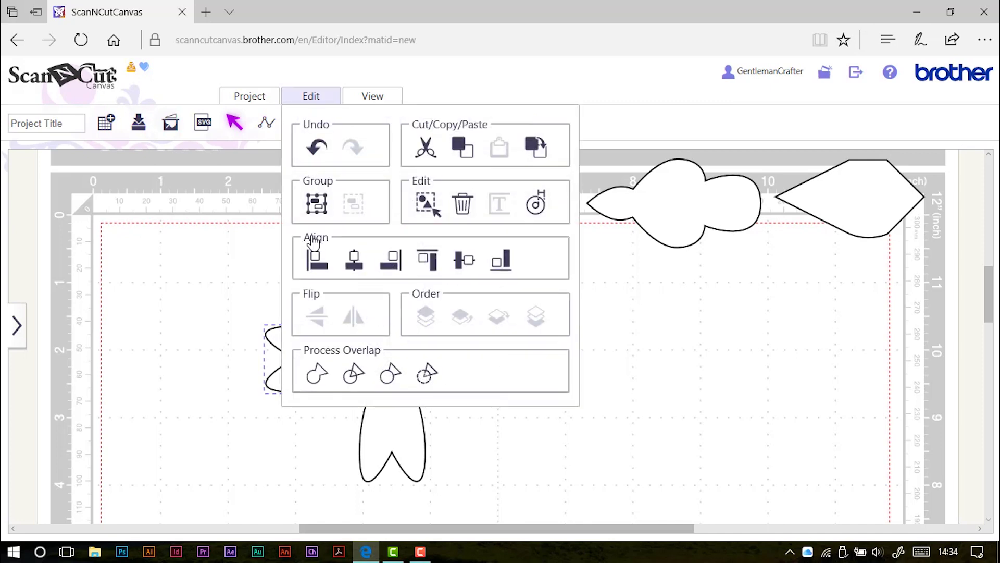
pyautogui.click(316, 373)
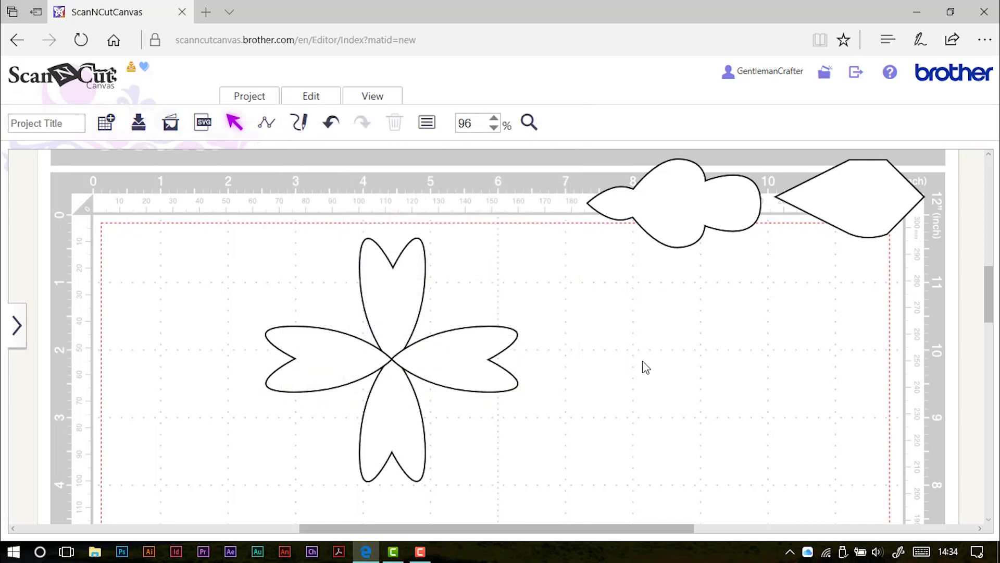
# Reselect only the left and right petals and weld them into one horizontal pair.
pyautogui.click(408, 283)
pyautogui.keyDown('shift'); pyautogui.click(455, 338); pyautogui.keyUp('shift')
pyautogui.keyDown('shift'); pyautogui.click(332, 353); pyautogui.keyUp('shift')
pyautogui.click(502, 317)
pyautogui.click(486, 350)
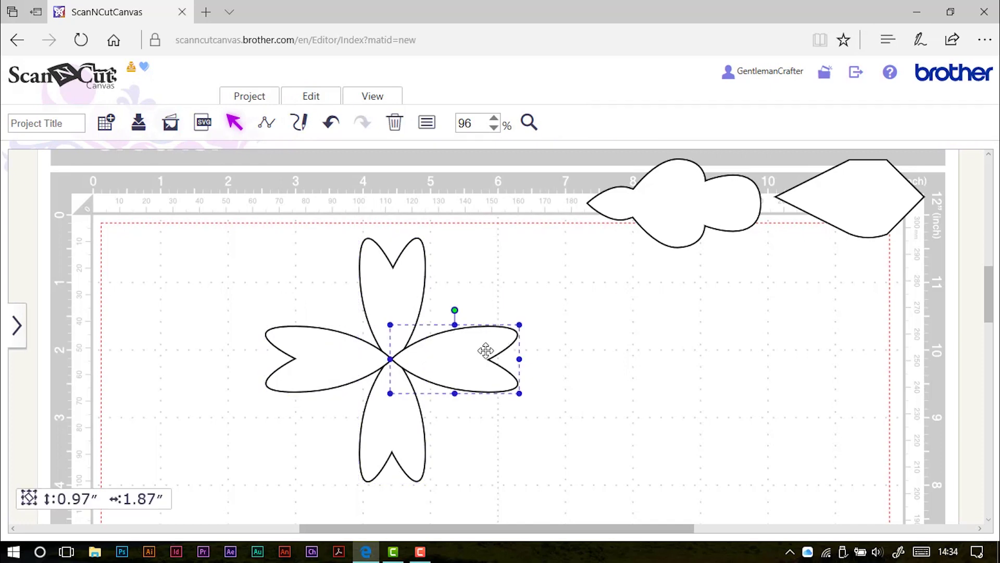
pyautogui.keyDown('shift'); pyautogui.click(339, 352); pyautogui.keyUp('shift')
pyautogui.click(311, 96)
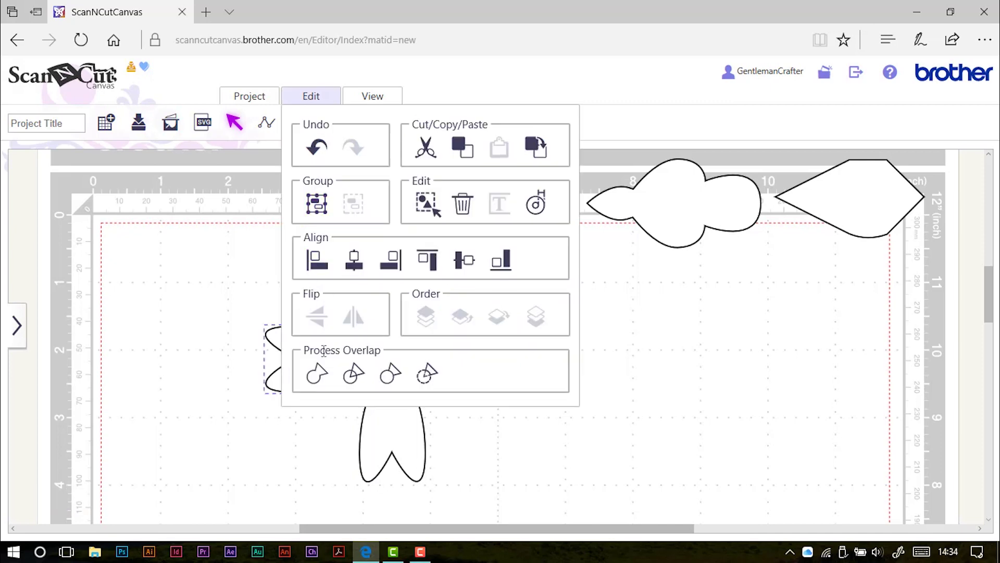
pyautogui.click(318, 375)
# Centre the vertical and horizontal pairs both ways and weld them into one cross outline.
pyautogui.click(386, 283)
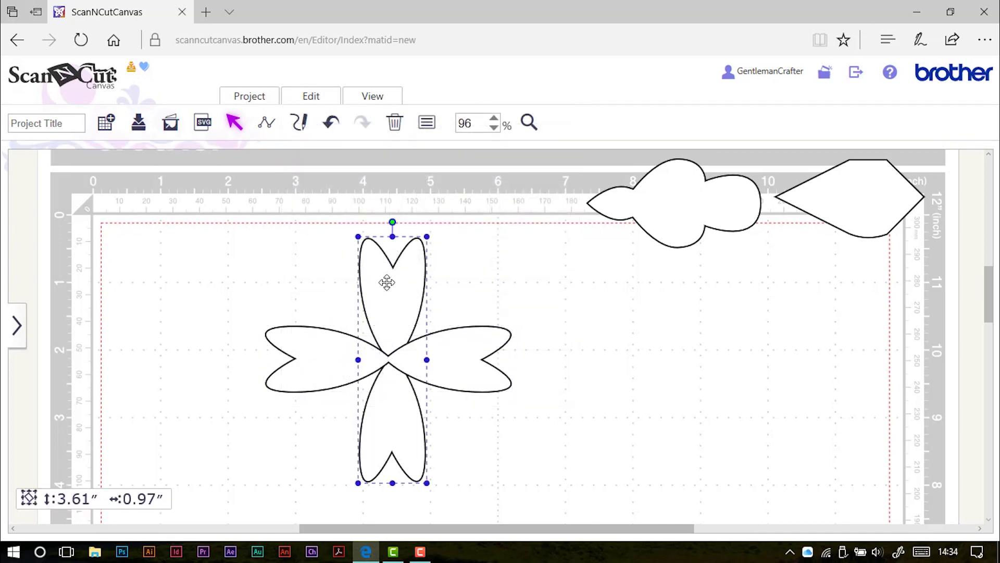
pyautogui.keyDown('shift'); pyautogui.click(338, 358); pyautogui.keyUp('shift')
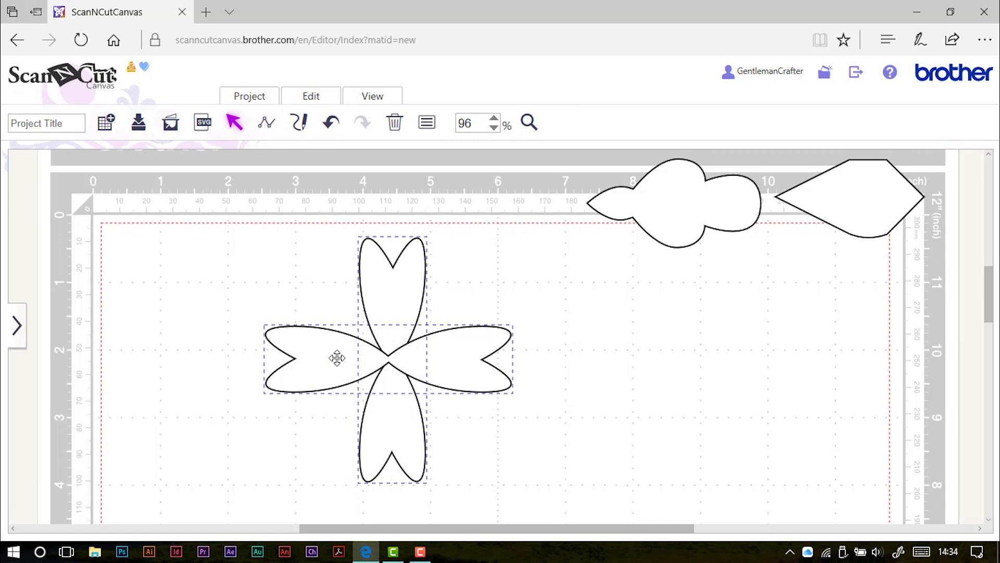
pyautogui.click(311, 96)
pyautogui.click(354, 263)
pyautogui.click(318, 96)
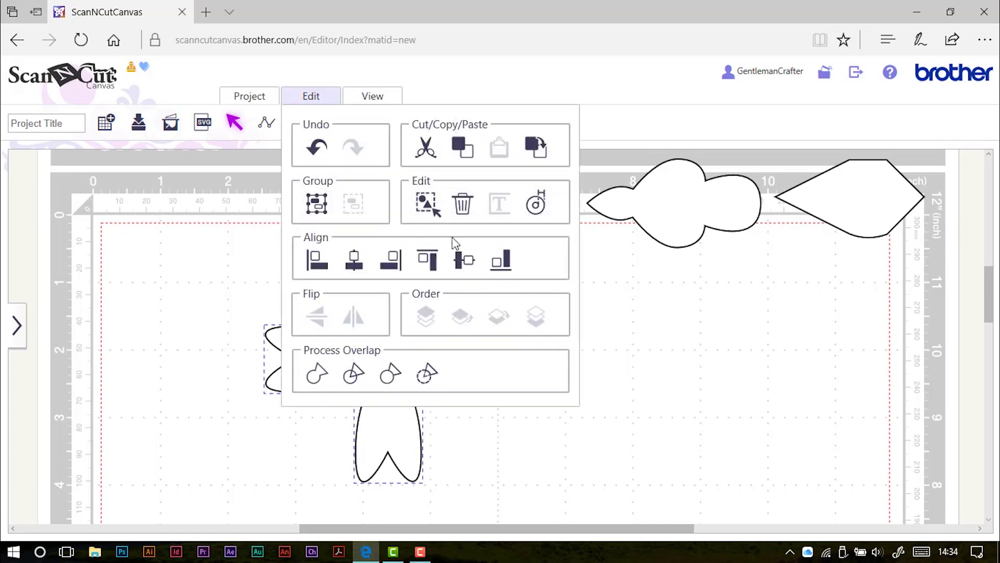
pyautogui.click(465, 263)
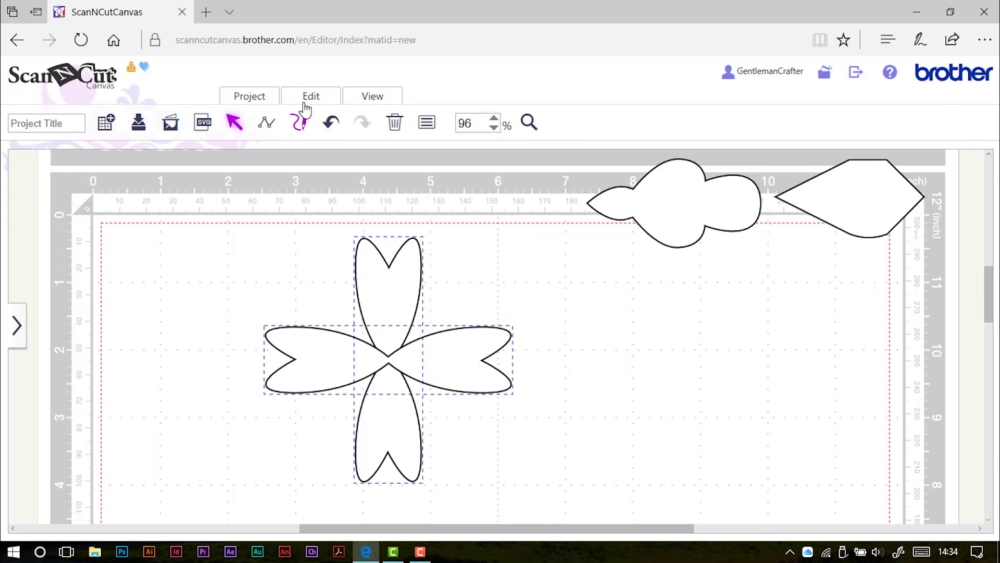
pyautogui.click(305, 103)
pyautogui.click(322, 378)
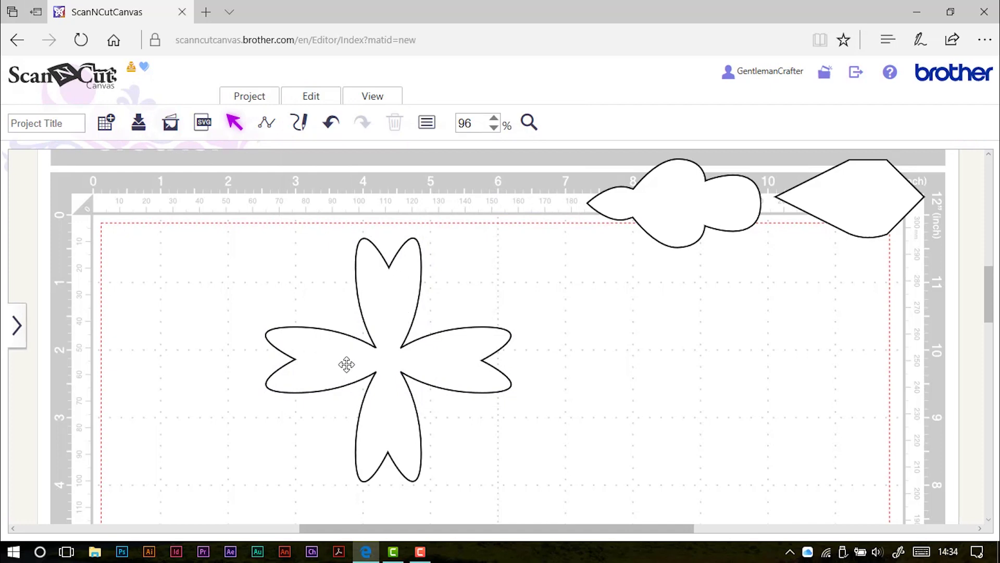
# Duplicate the cross flower and lay the copy, rotated 45°, over the original.
pyautogui.click(404, 263)
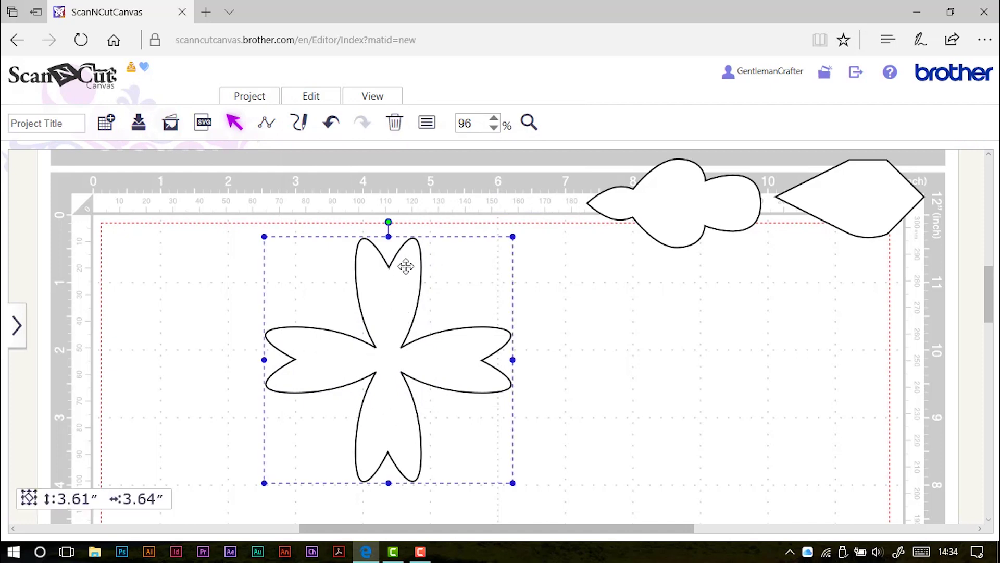
pyautogui.hotkey('ctrl', 'c')
pyautogui.hotkey('ctrl', 'v')
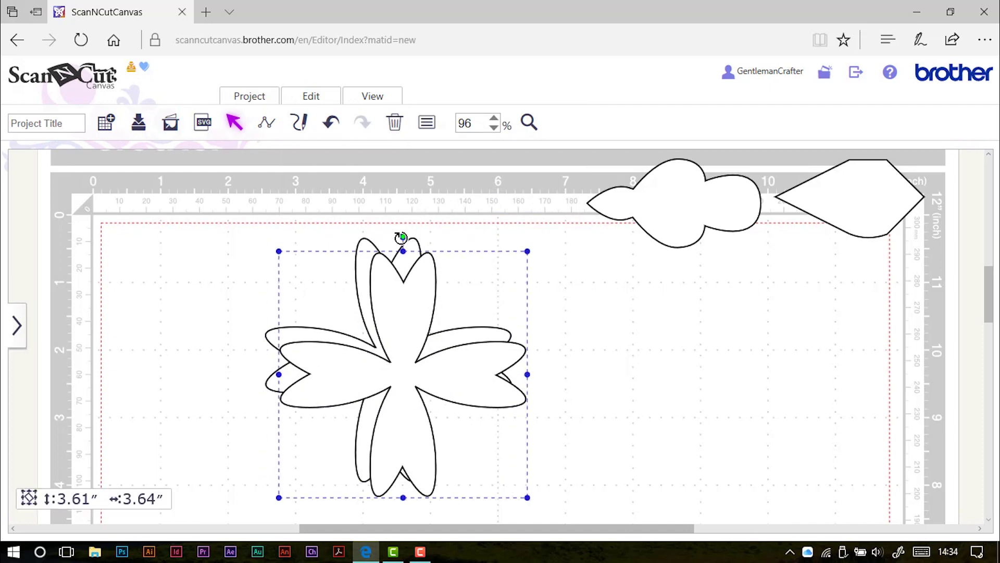
pyautogui.moveTo(404, 236); pyautogui.dragTo(341, 270)
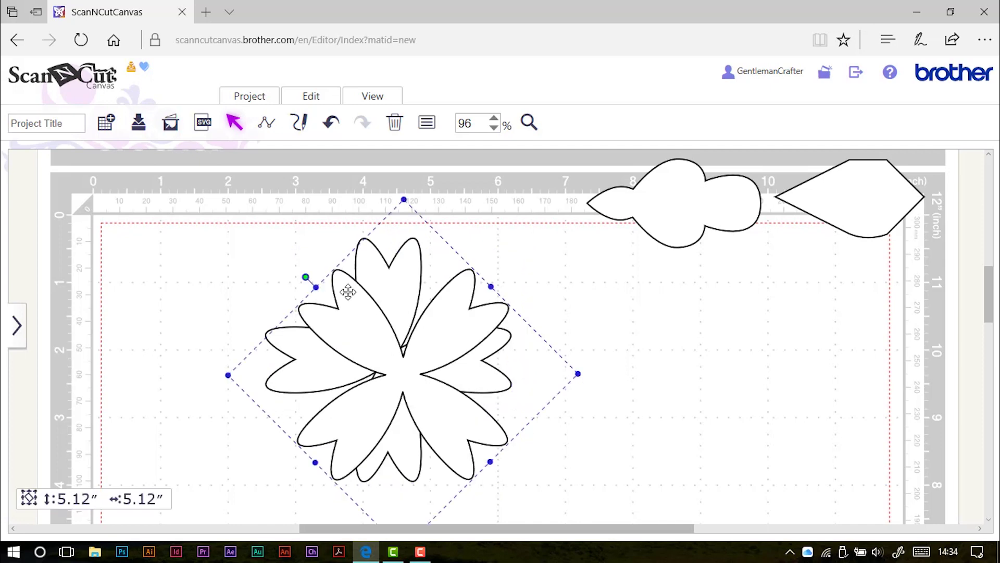
pyautogui.moveTo(384, 339); pyautogui.dragTo(369, 323)
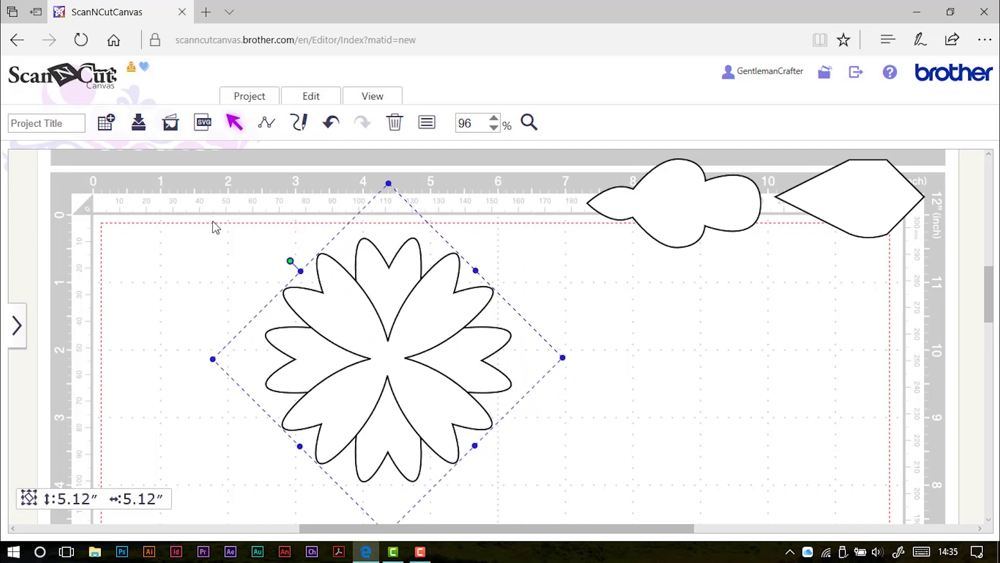
pyautogui.moveTo(211, 221); pyautogui.dragTo(597, 513)
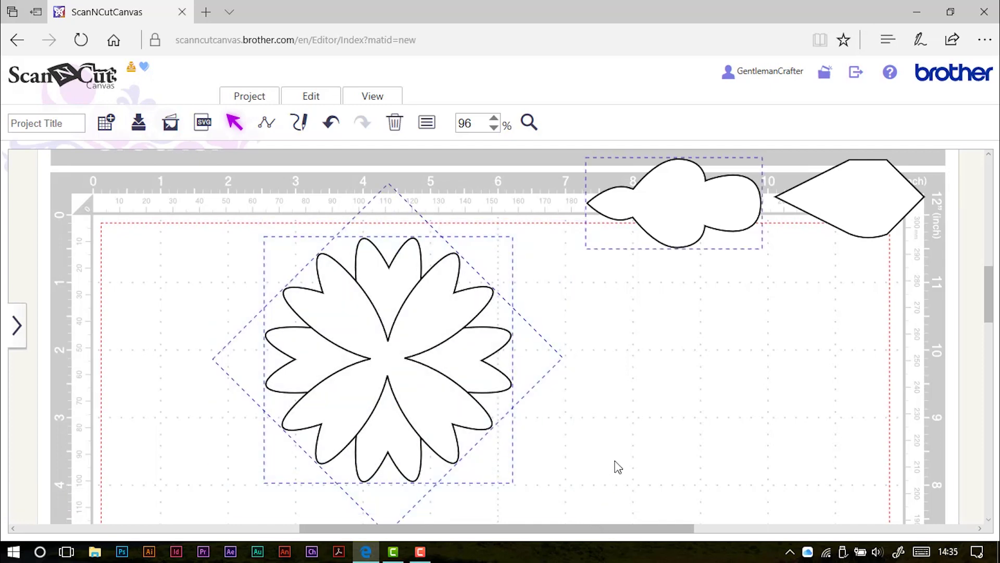
# Shrink the rotated copy to 4.39″ square and nudge it up to centre it.
pyautogui.click(451, 306)
pyautogui.moveTo(388, 184); pyautogui.dragTo(410, 252)
pyautogui.press('Up')
pyautogui.press('Up')
pyautogui.press('Up')
pyautogui.press('Up')
pyautogui.press('Up')
pyautogui.press('Up')
pyautogui.press('Up')
pyautogui.press('Up')
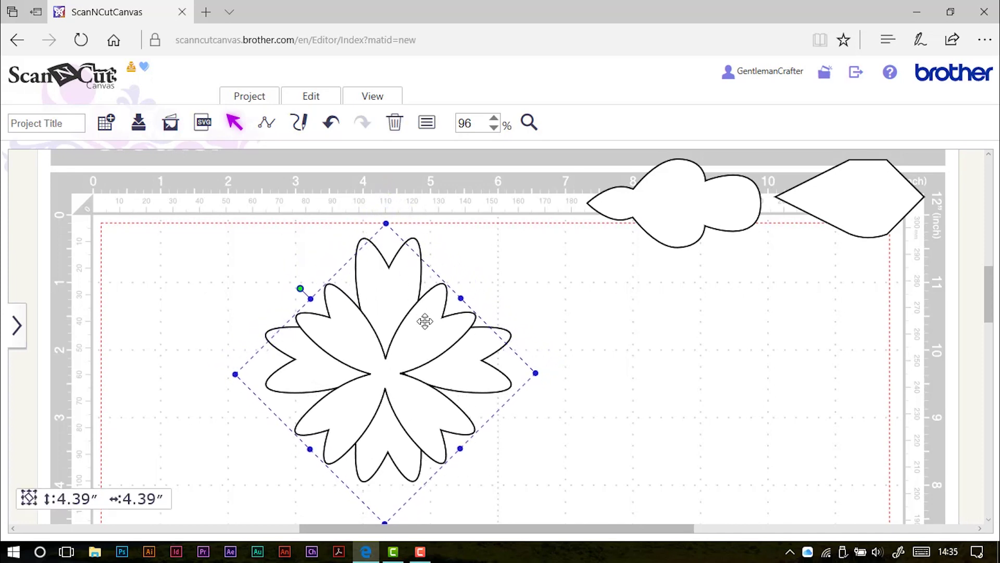